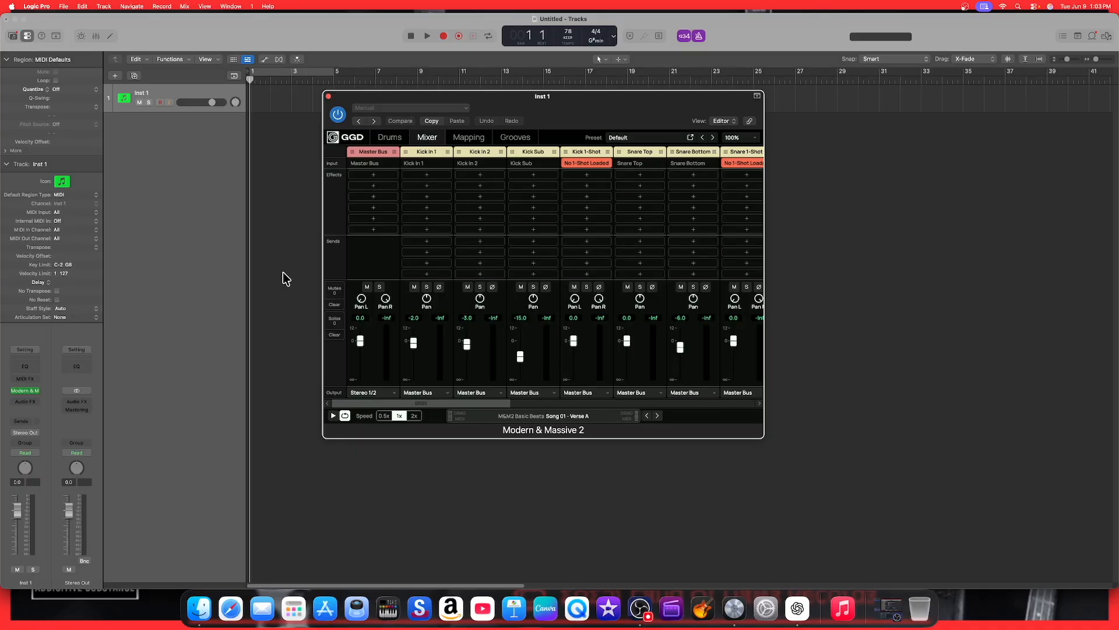
Show the project's mixer below the tracks area
key("x")
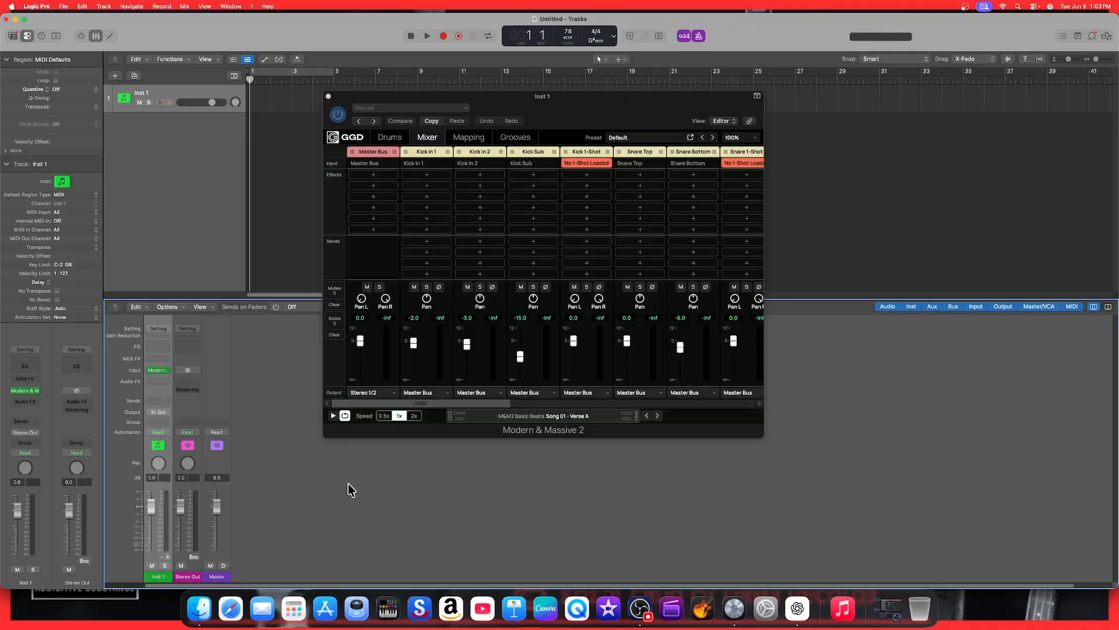
key("x")
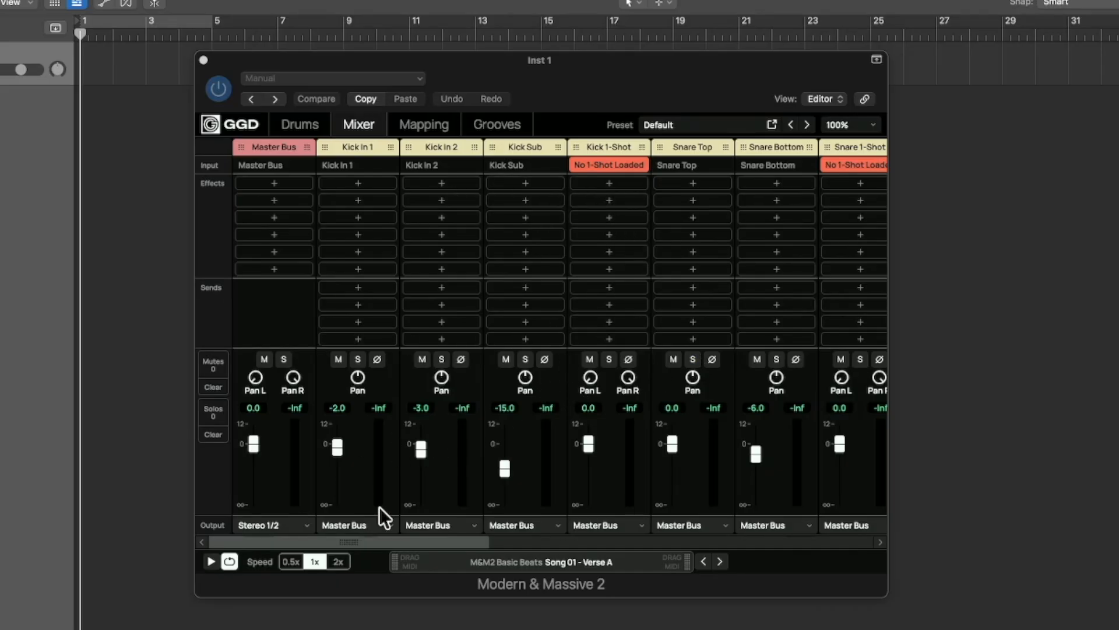
key("x")
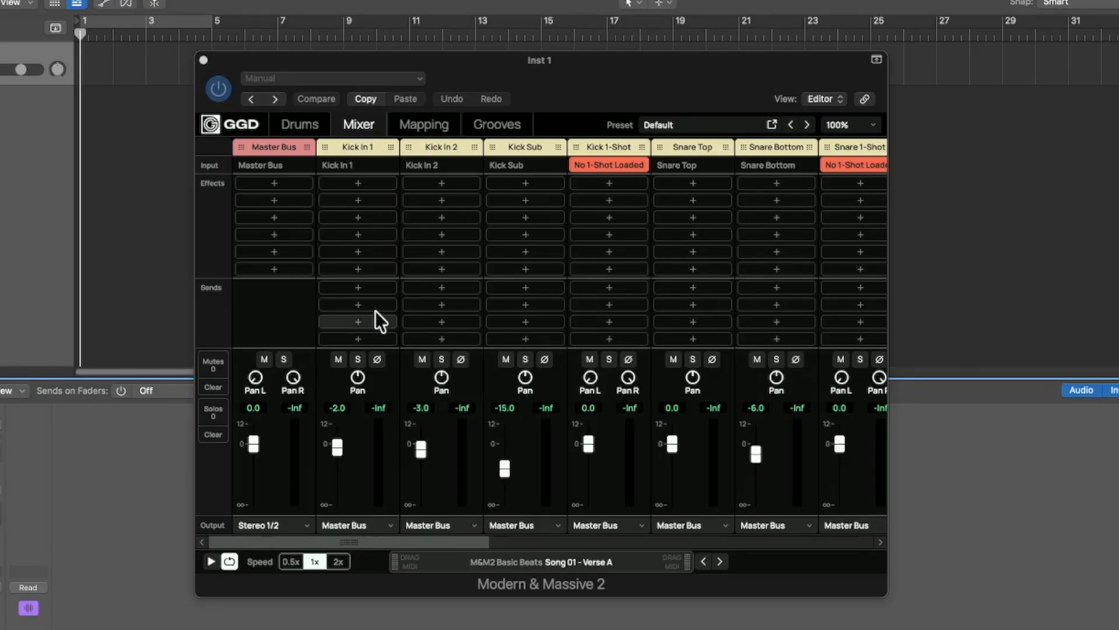
Route the Kick In 1 and Kick In 2 channels to external output Stereo 3/4
left_click(387, 526)
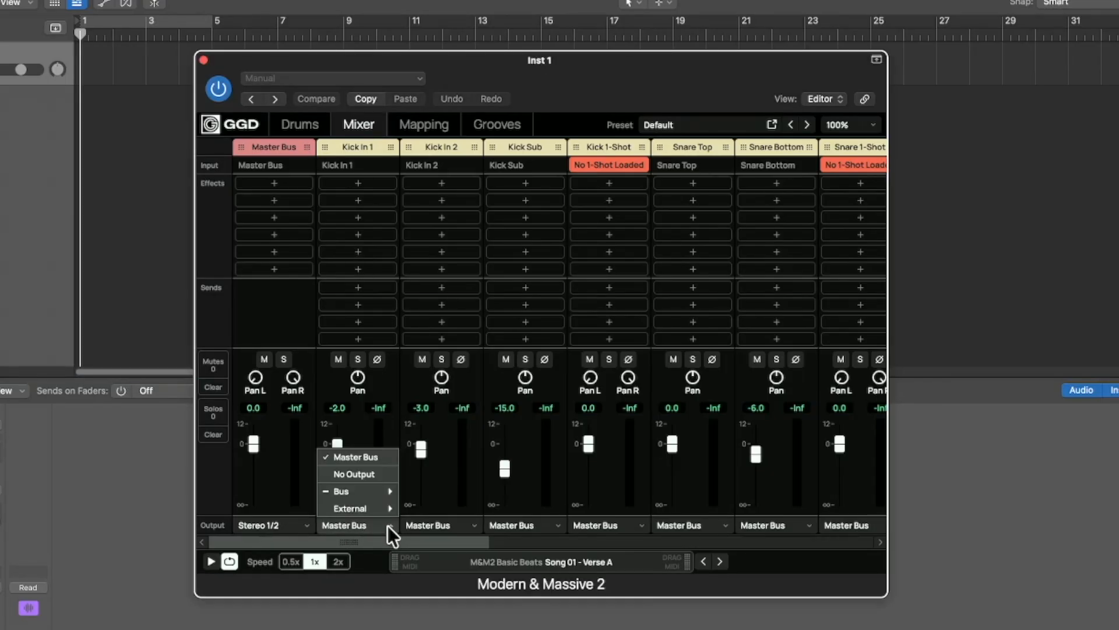
mouse_move(383, 506)
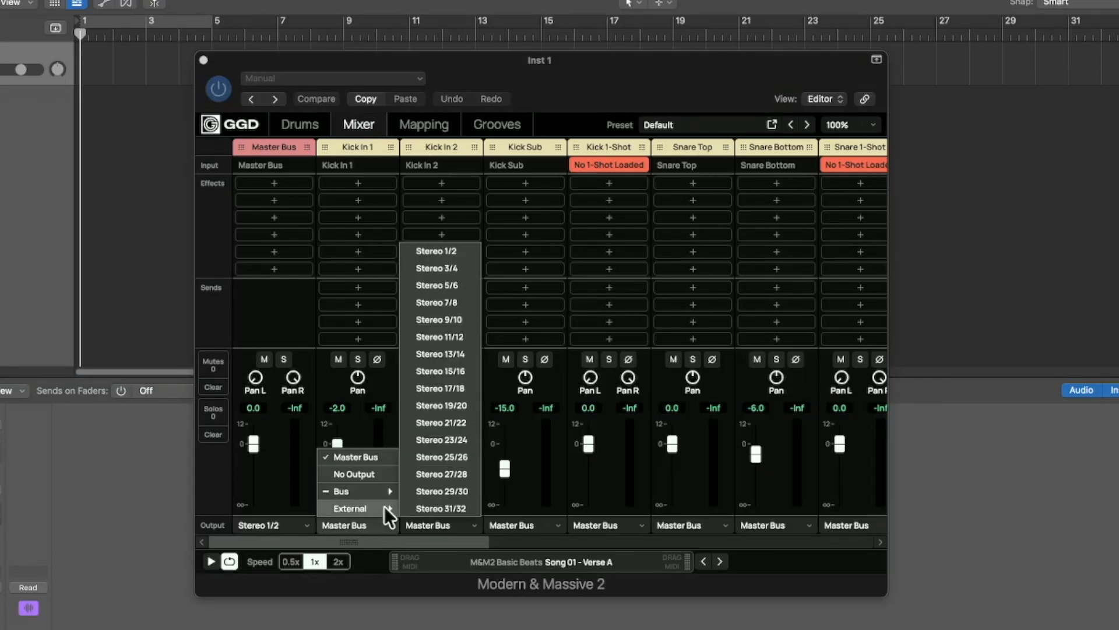
left_click(451, 266)
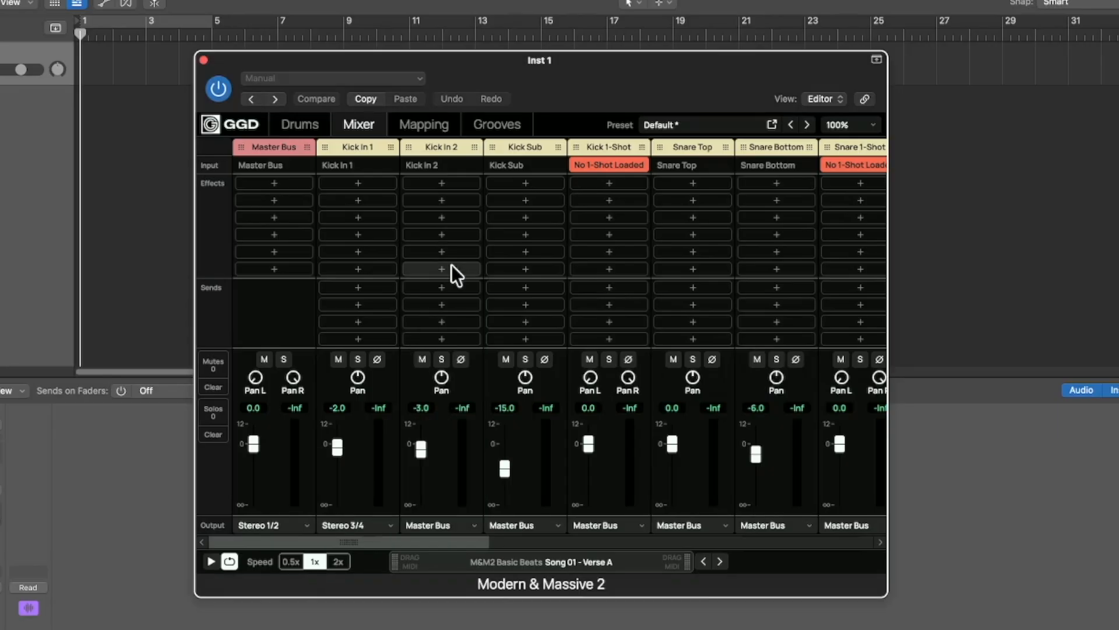
left_click(468, 524)
mouse_move(473, 506)
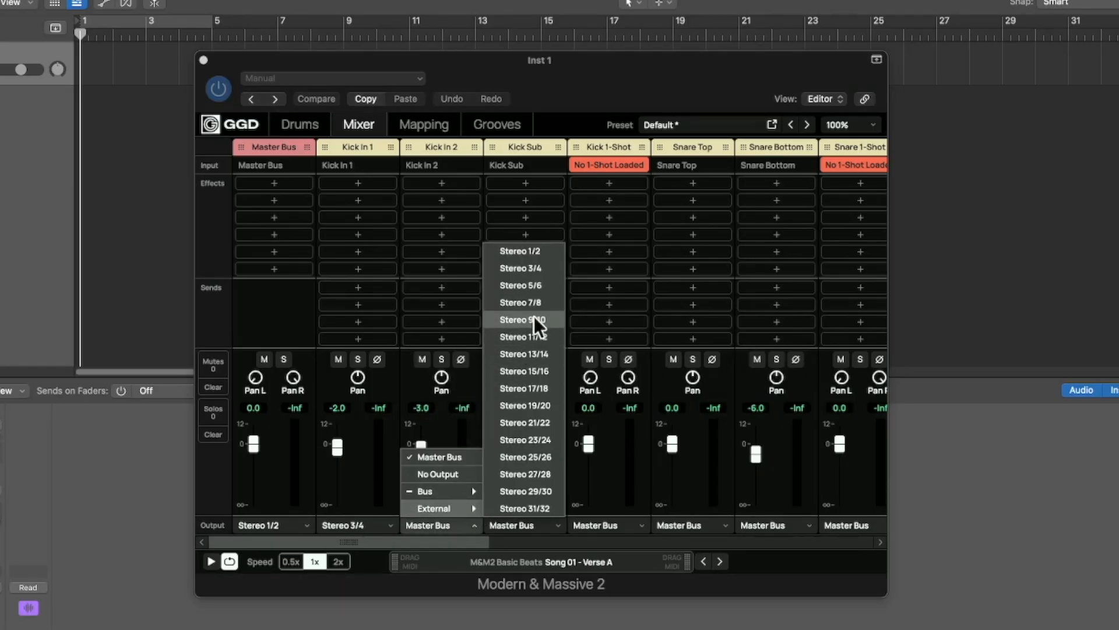
left_click(533, 263)
Route the Kick Sub and Kick 1-Shot channels to external output Stereo 3/4
left_click(547, 520)
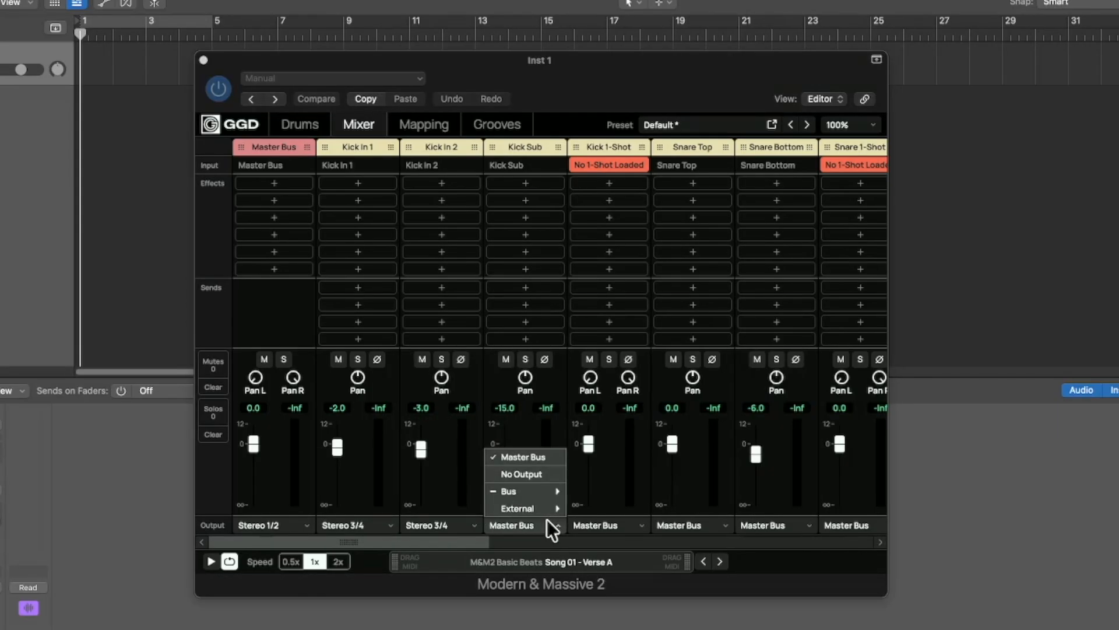
mouse_move(553, 501)
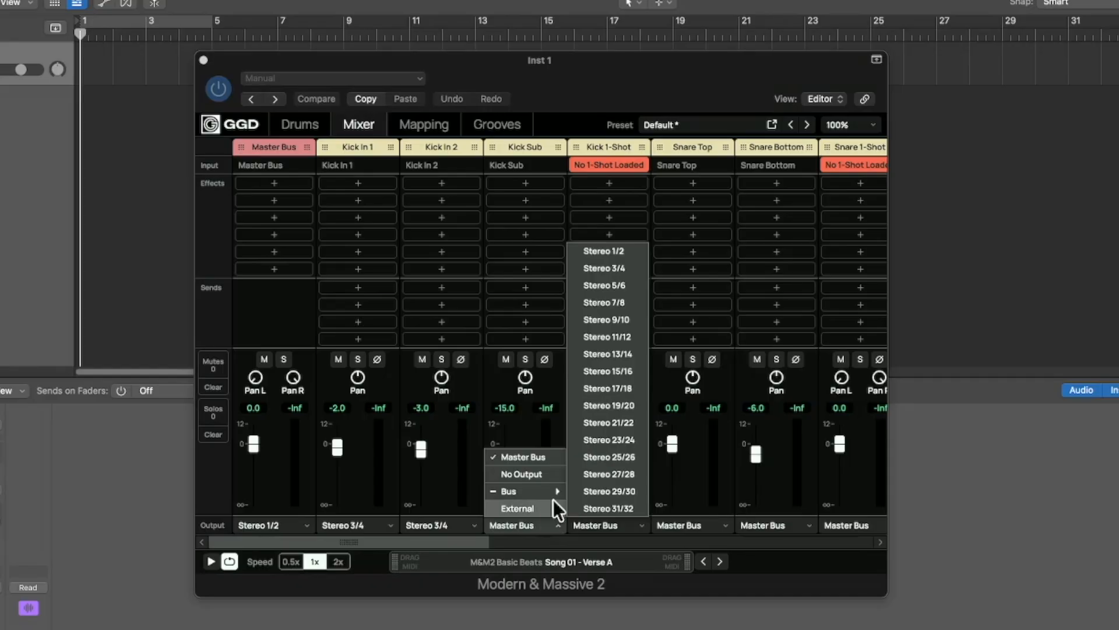
left_click(616, 268)
left_click(627, 523)
mouse_move(627, 509)
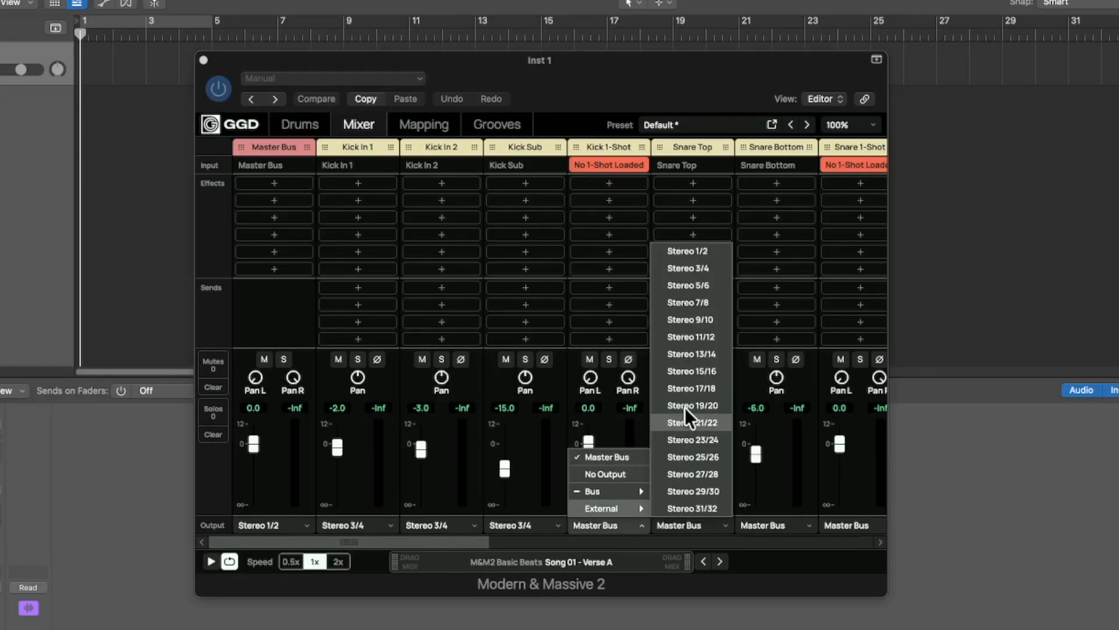
left_click(704, 268)
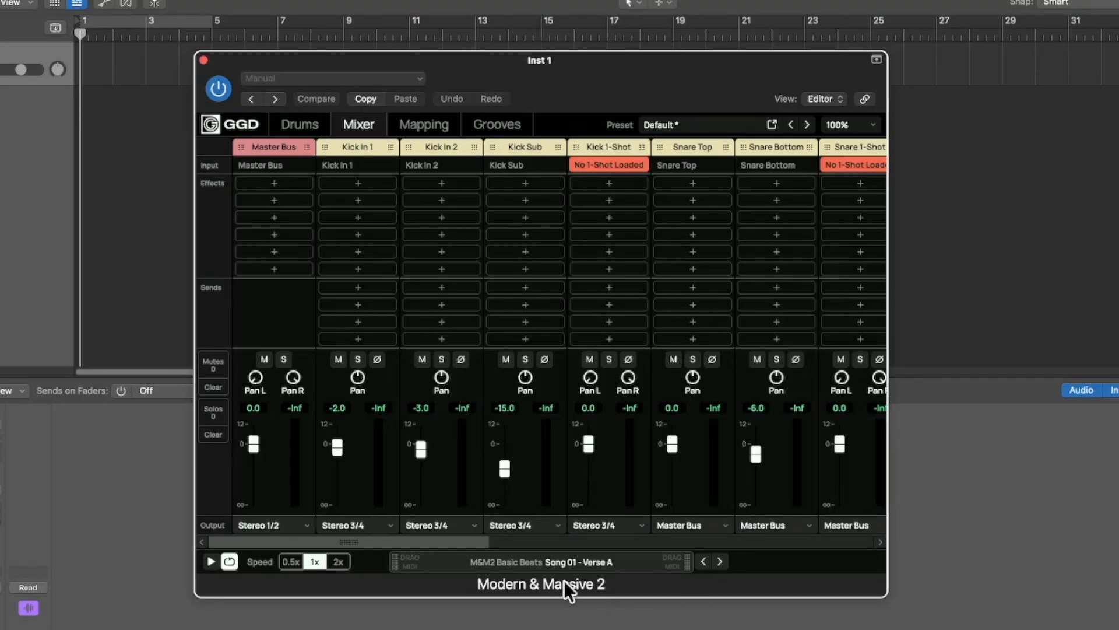
Route the Snare Top, Snare Bottom and Snare 1-Shot channels to external output Stereo 5/6
left_click_drag(425, 536, 467, 529)
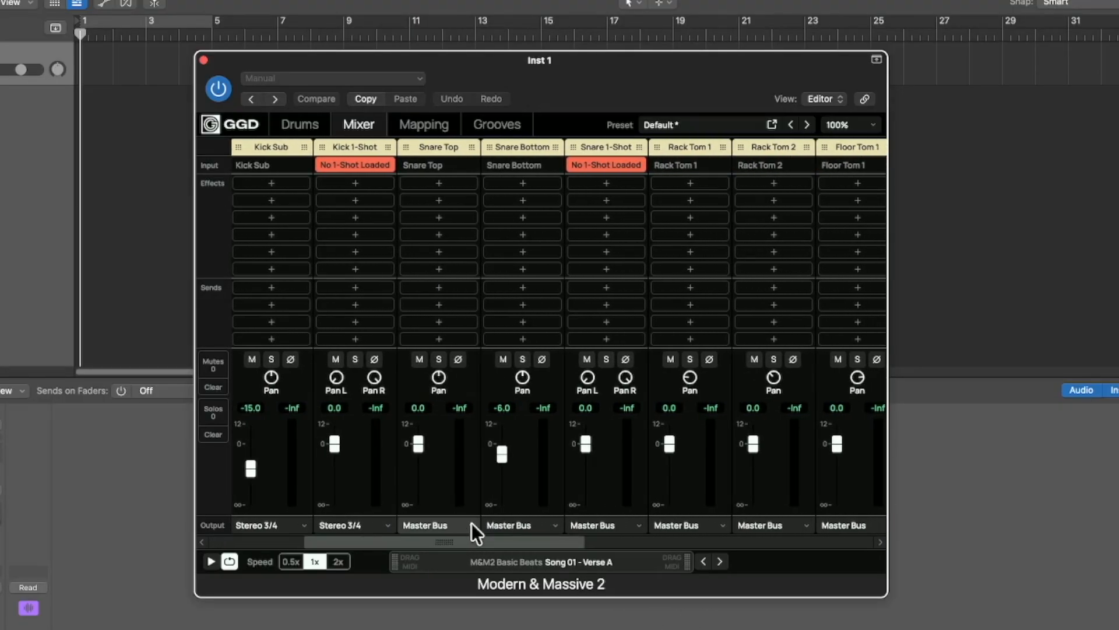
left_click(471, 523)
mouse_move(471, 510)
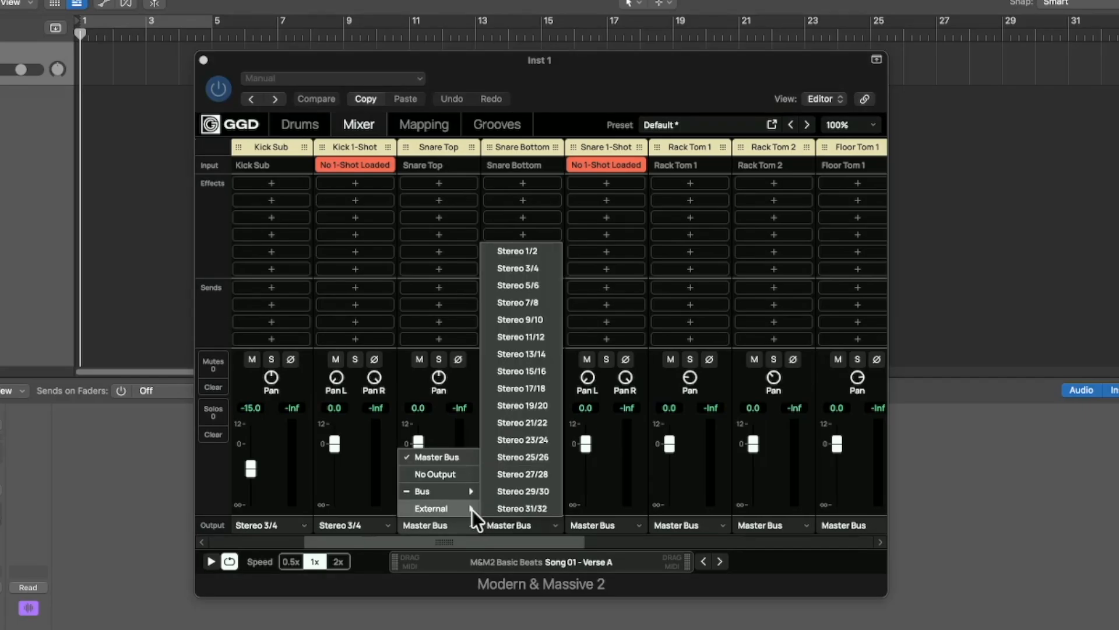
left_click(538, 283)
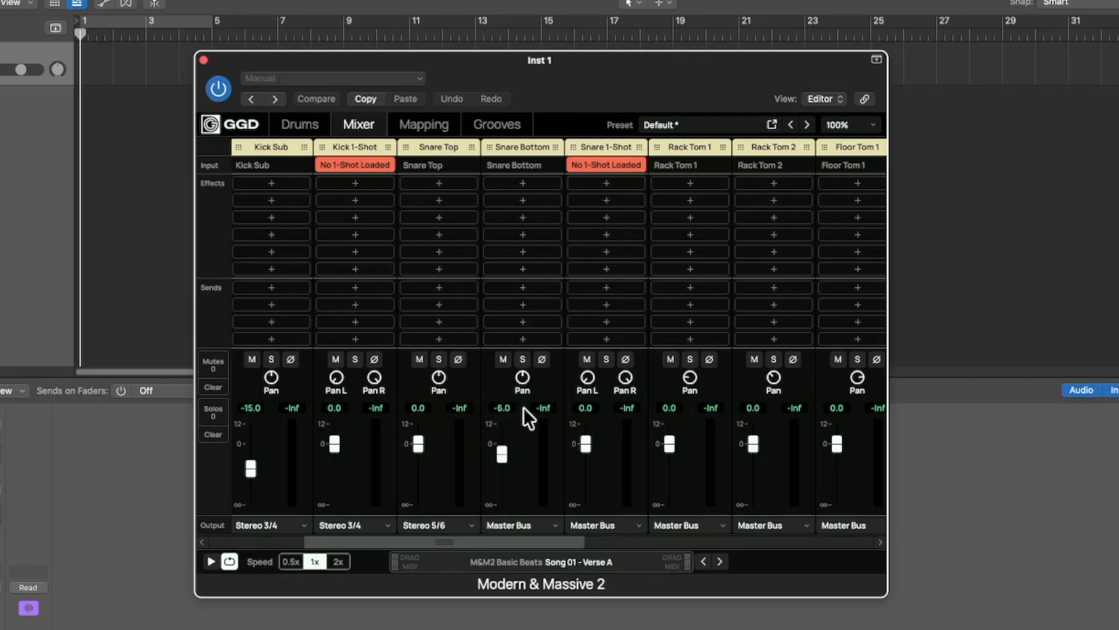
left_click(551, 520)
mouse_move(554, 508)
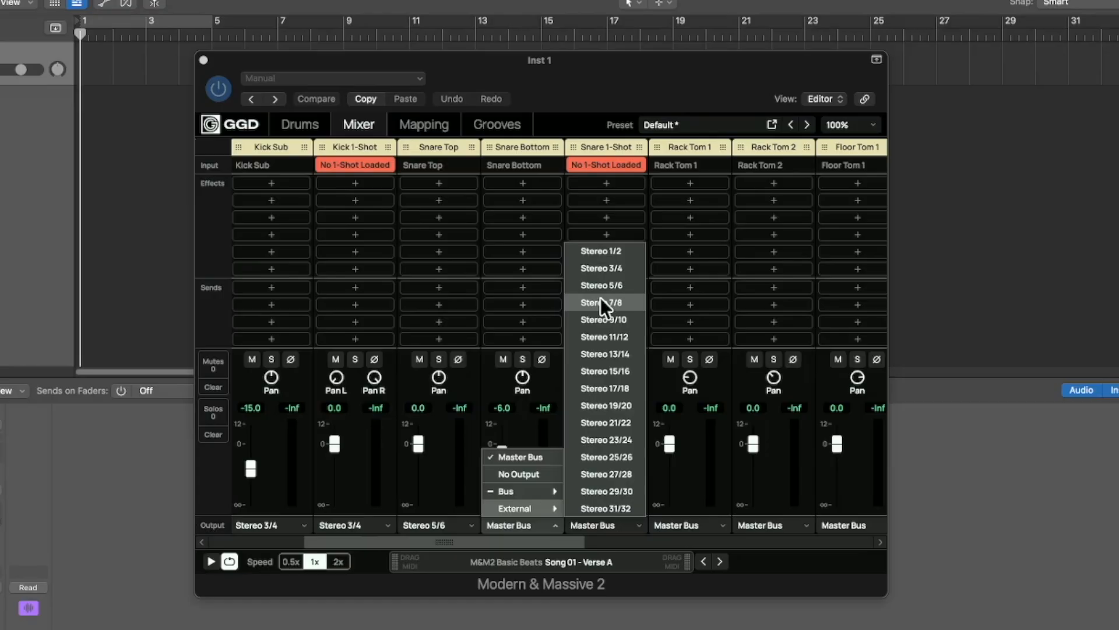
left_click(604, 283)
left_click(639, 524)
mouse_move(637, 508)
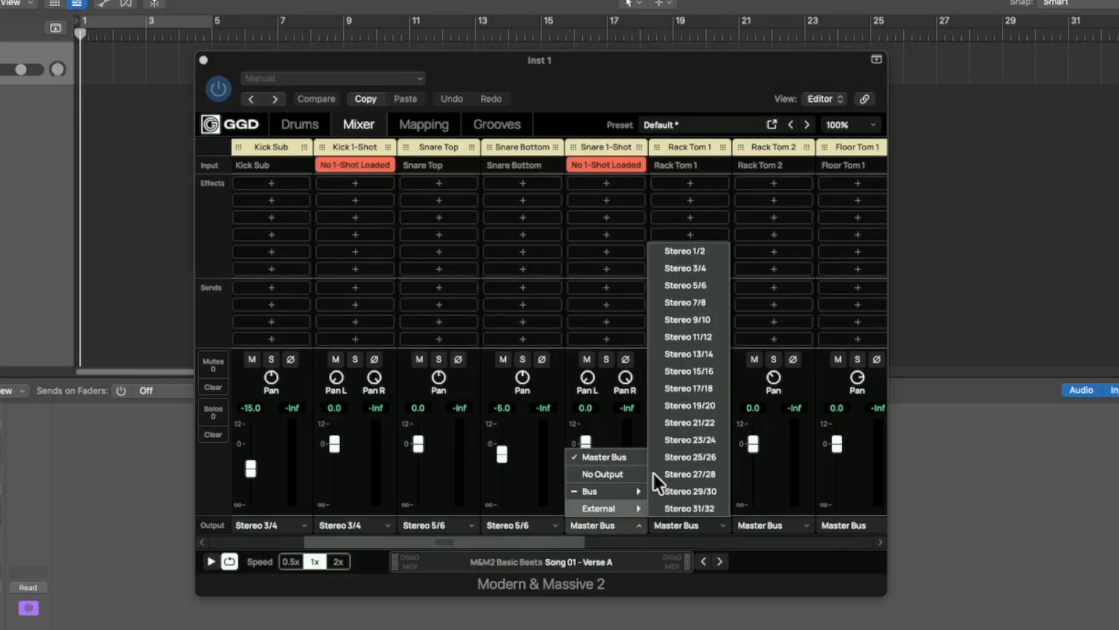
left_click(699, 284)
Route the Rack Tom 1 and Rack Tom 2 channels to external output Stereo 7/8
left_click_drag(517, 542, 652, 541)
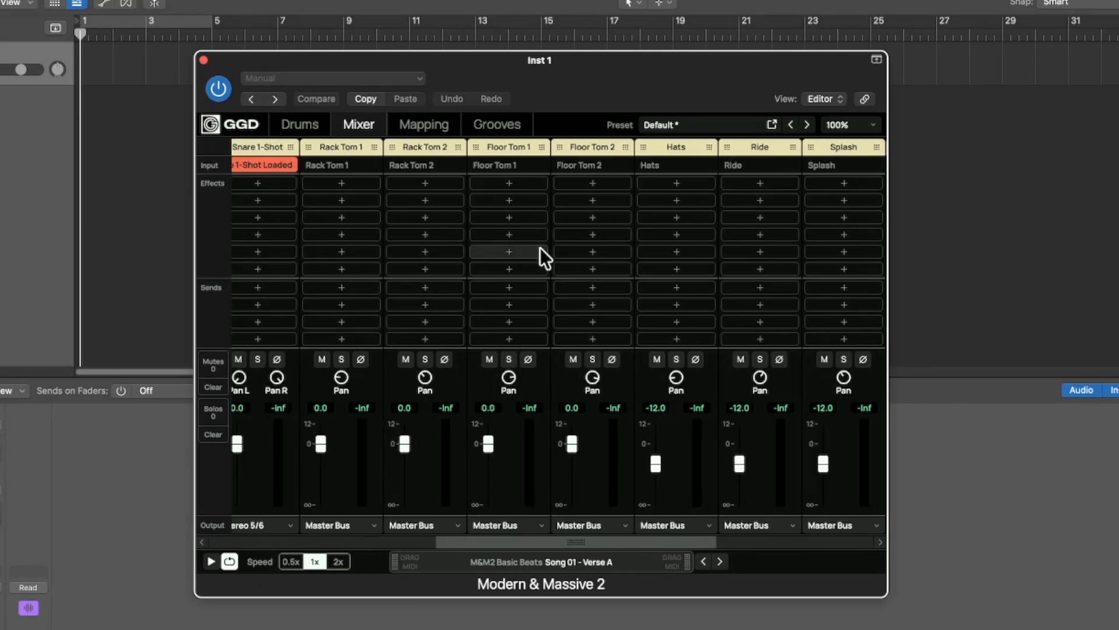
left_click(376, 527)
mouse_move(375, 509)
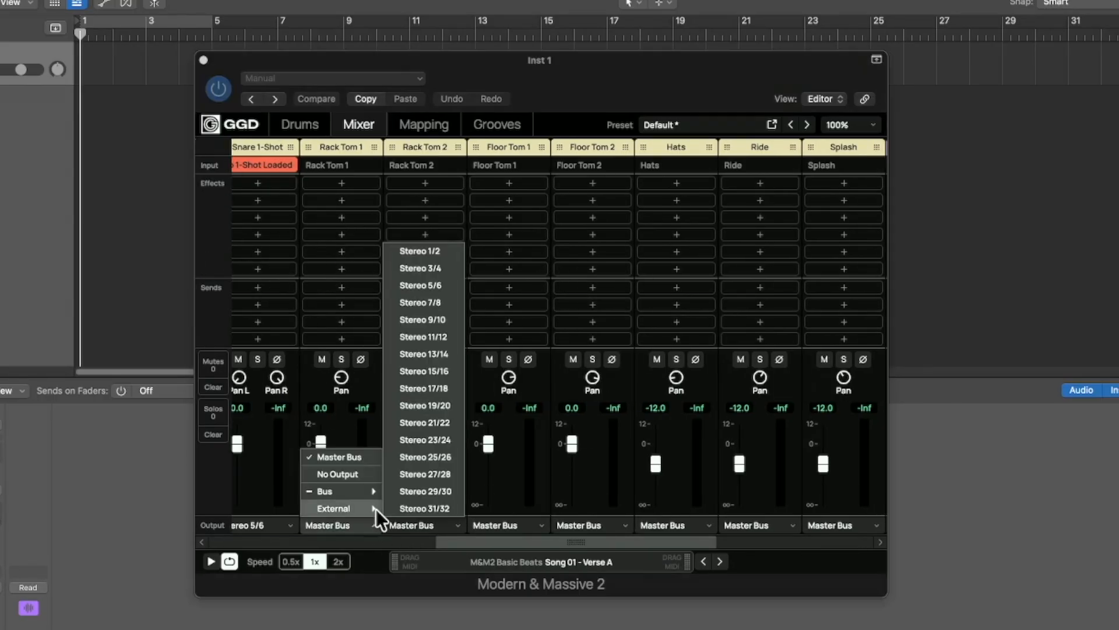
left_click(428, 302)
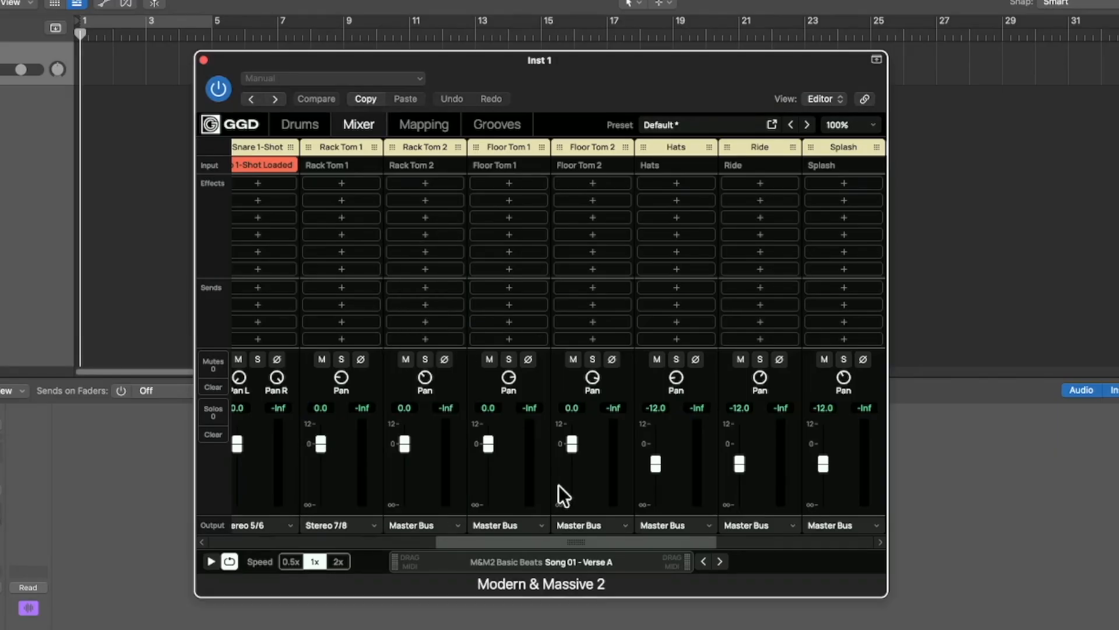
left_click(457, 523)
mouse_move(457, 506)
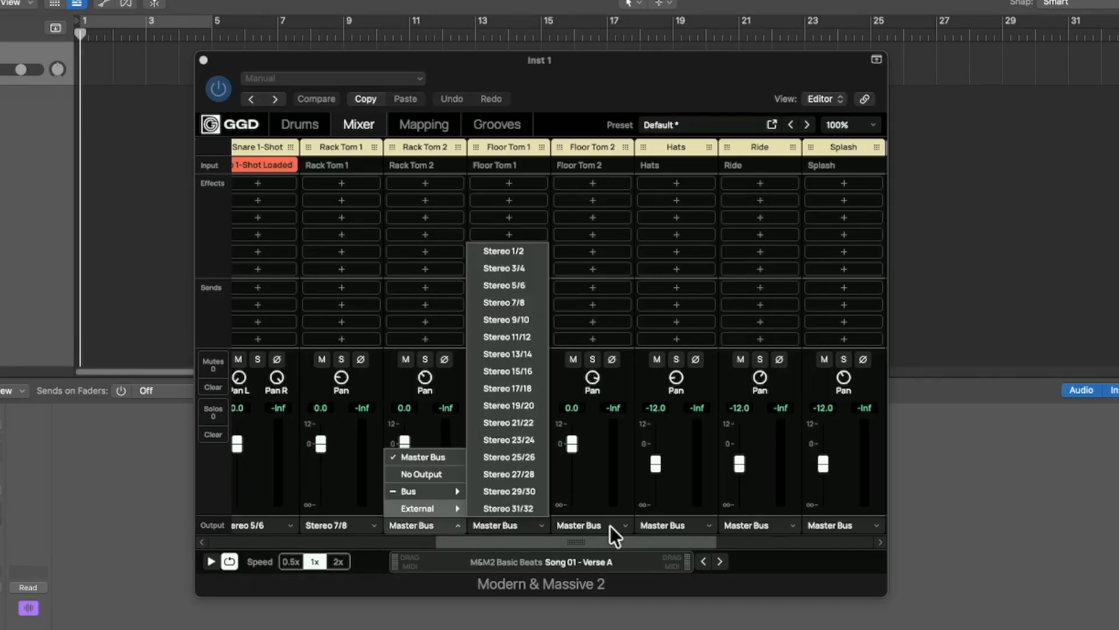
left_click(517, 301)
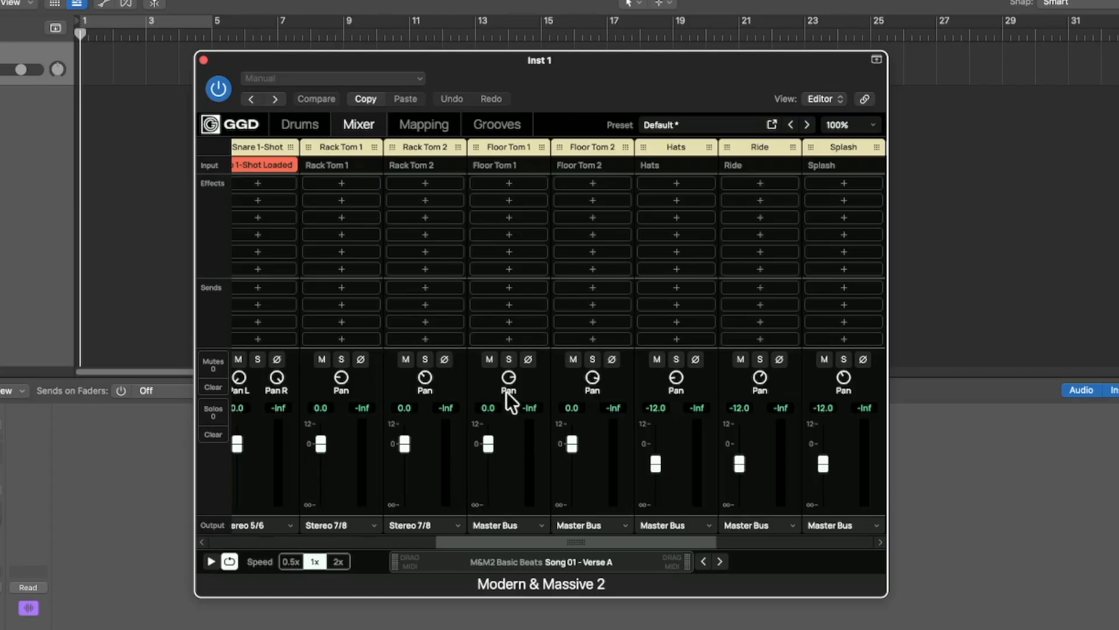
Route the Floor Tom 1 and Floor Tom 2 channels to external output Stereo 7/8
left_click(536, 524)
mouse_move(539, 508)
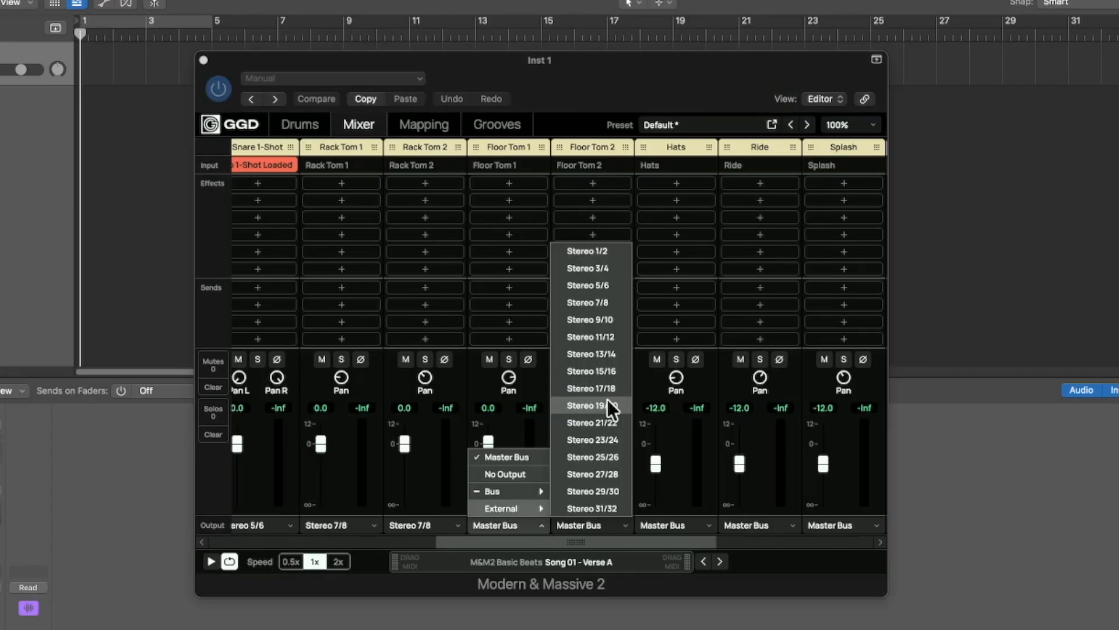
left_click(590, 303)
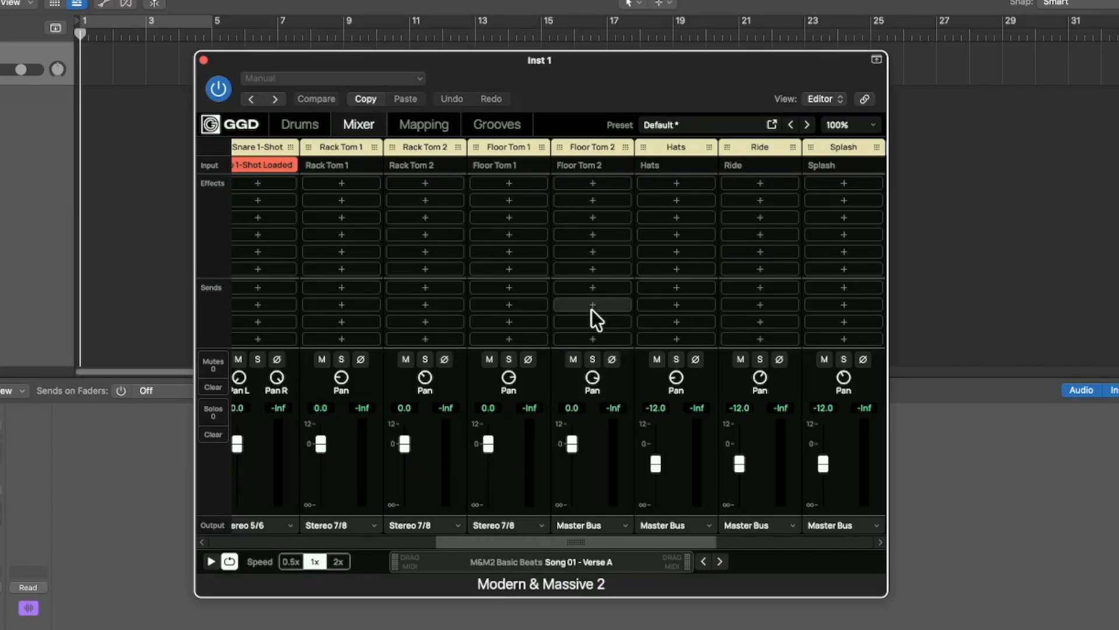
left_click(617, 525)
mouse_move(611, 508)
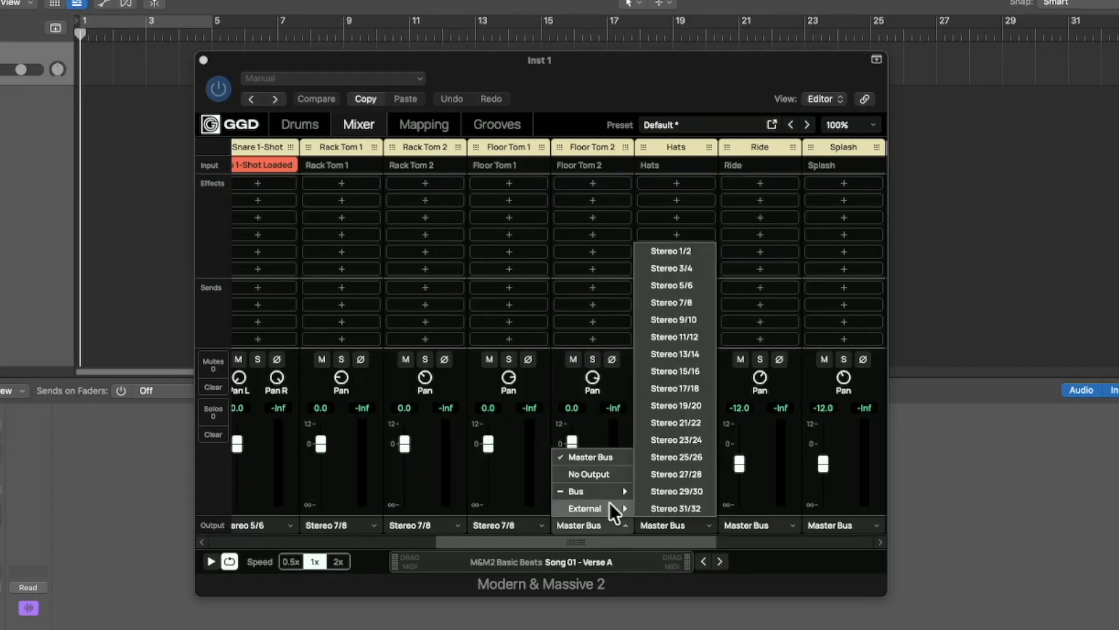
left_click(669, 304)
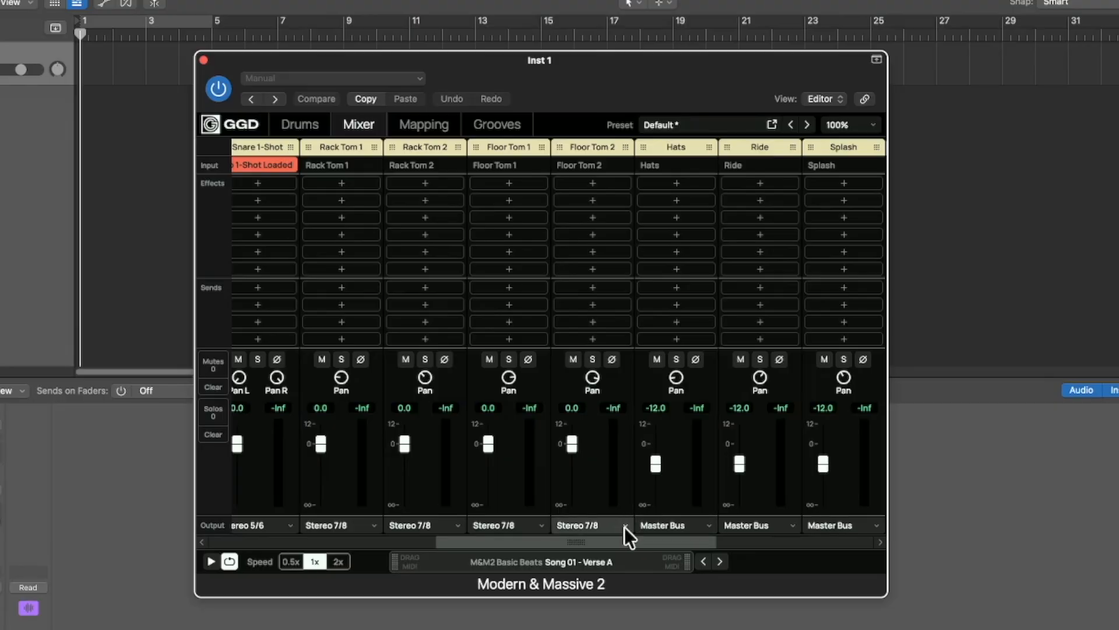
Route the Hats channel to external output Stereo 9/10 and the Ride channel to Stereo 11/12
left_click_drag(640, 542, 691, 541)
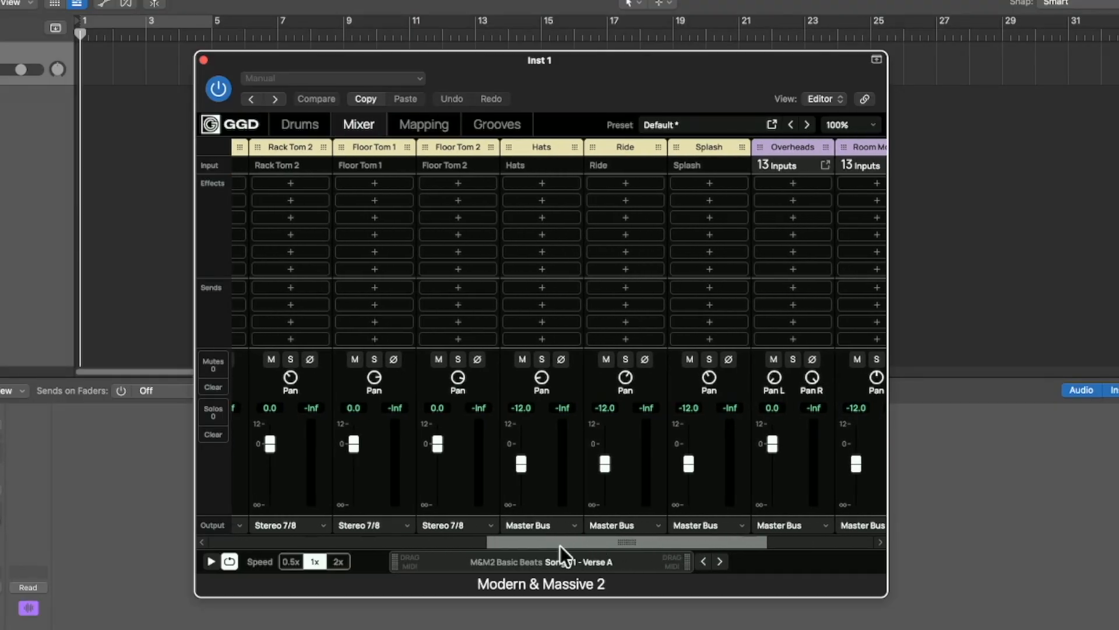
left_click(568, 523)
mouse_move(569, 509)
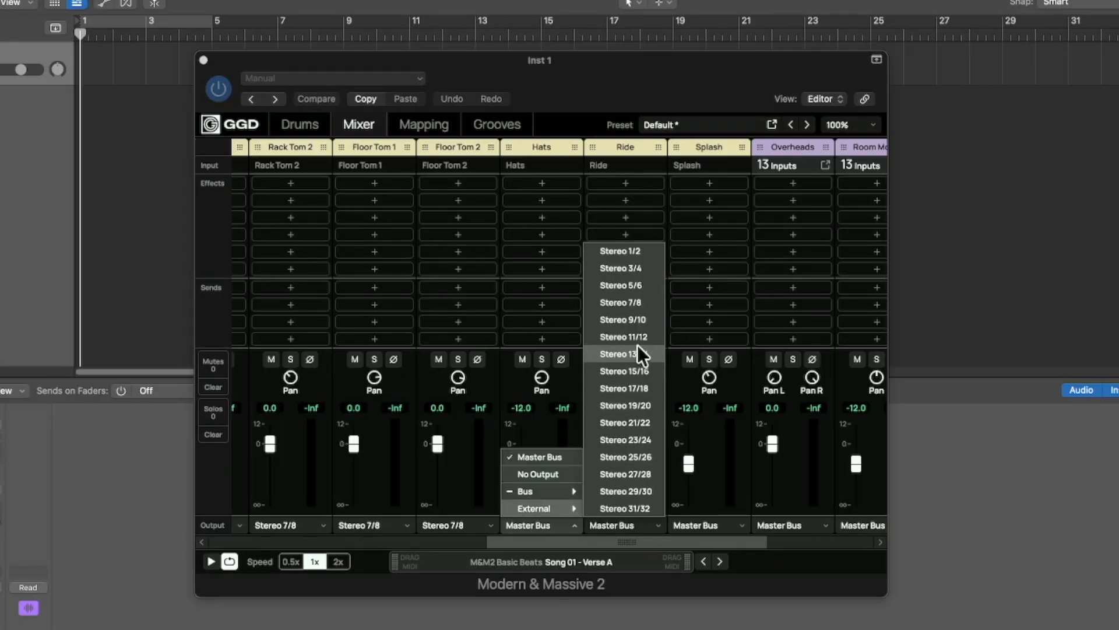
left_click(628, 319)
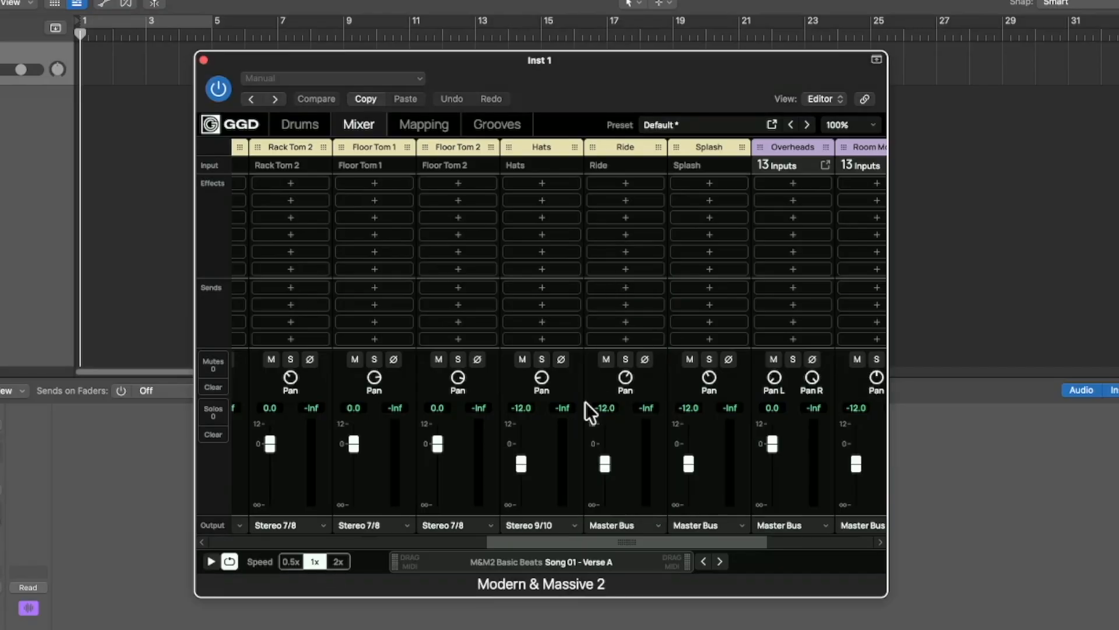
left_click(654, 527)
mouse_move(652, 509)
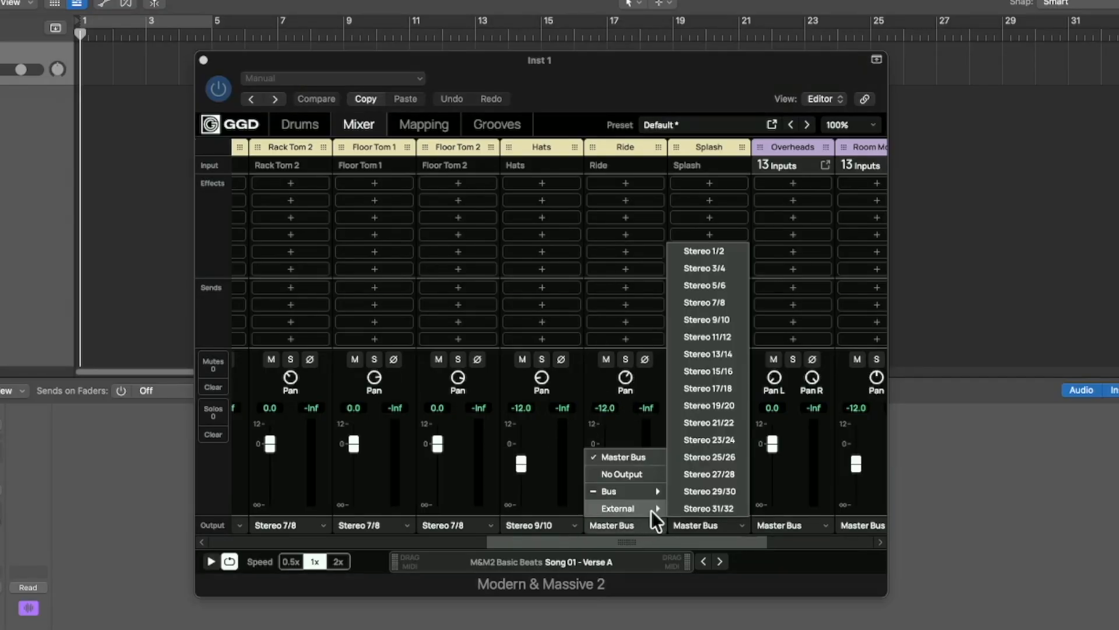
left_click(686, 338)
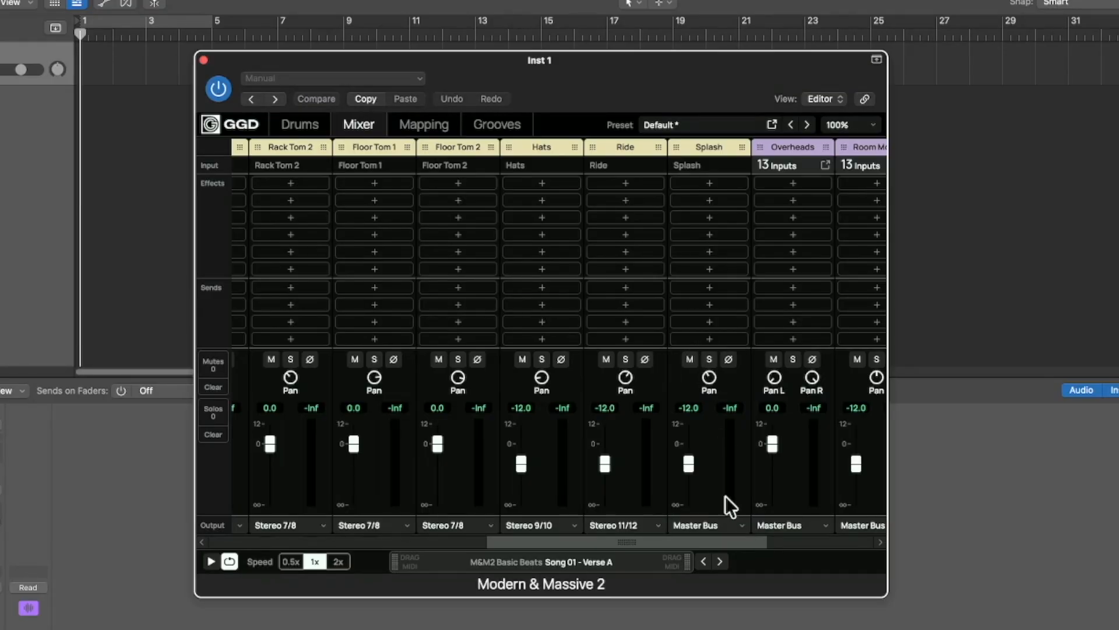
Route the Splash channel to external output Stereo 13/14 and the Overheads channel to Stereo 15/16
left_click(744, 526)
mouse_move(740, 506)
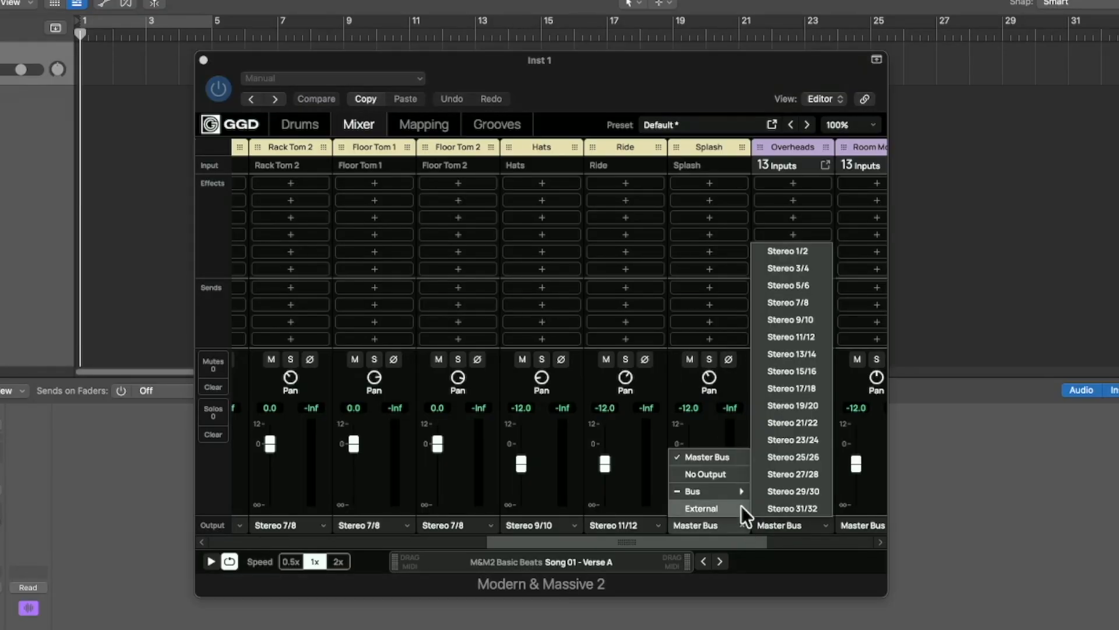
left_click(782, 355)
left_click_drag(653, 541, 717, 538)
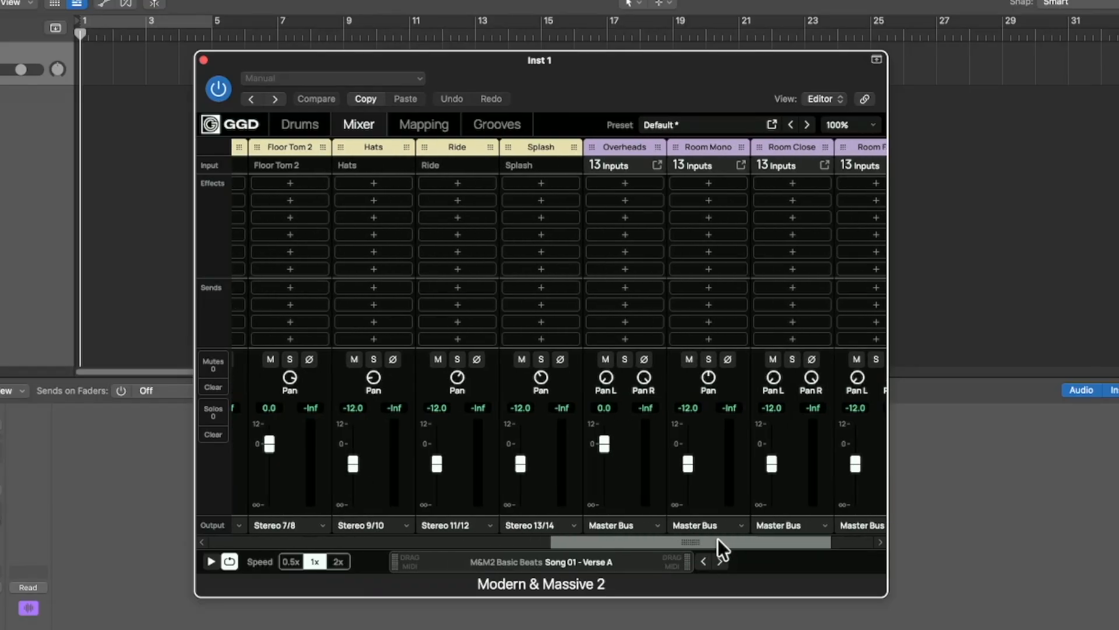
left_click(648, 525)
mouse_move(649, 507)
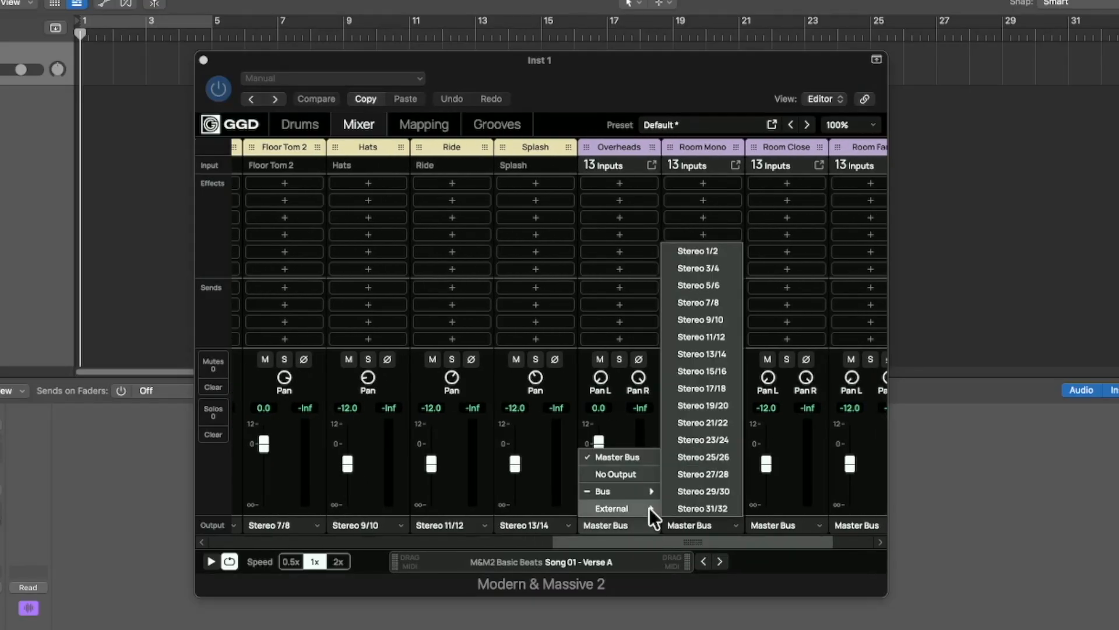
left_click(691, 372)
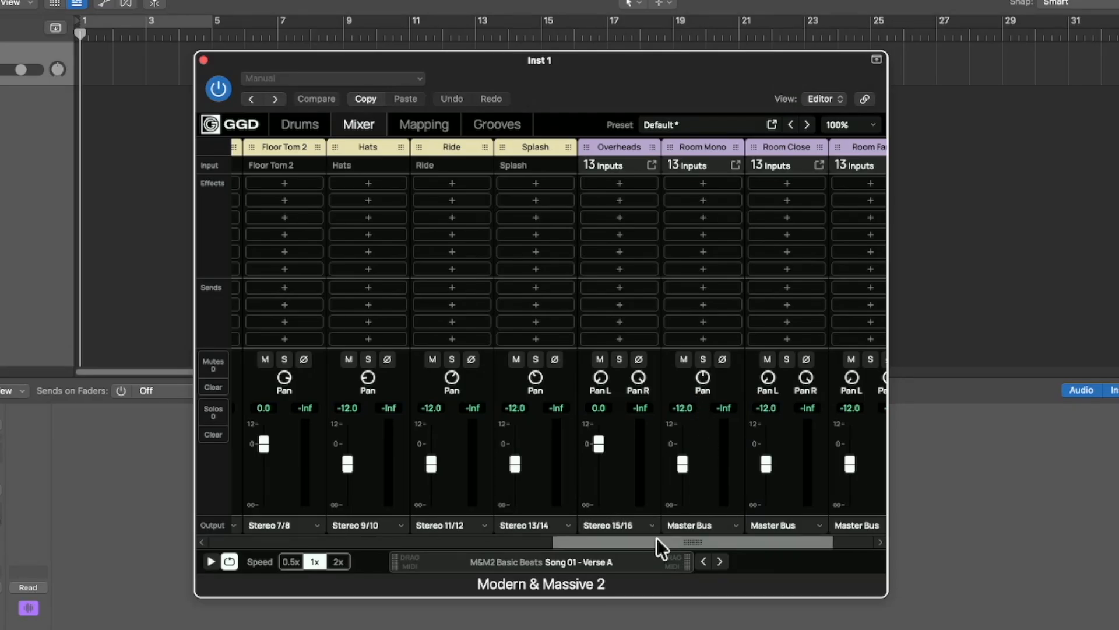
left_click_drag(656, 537, 686, 537)
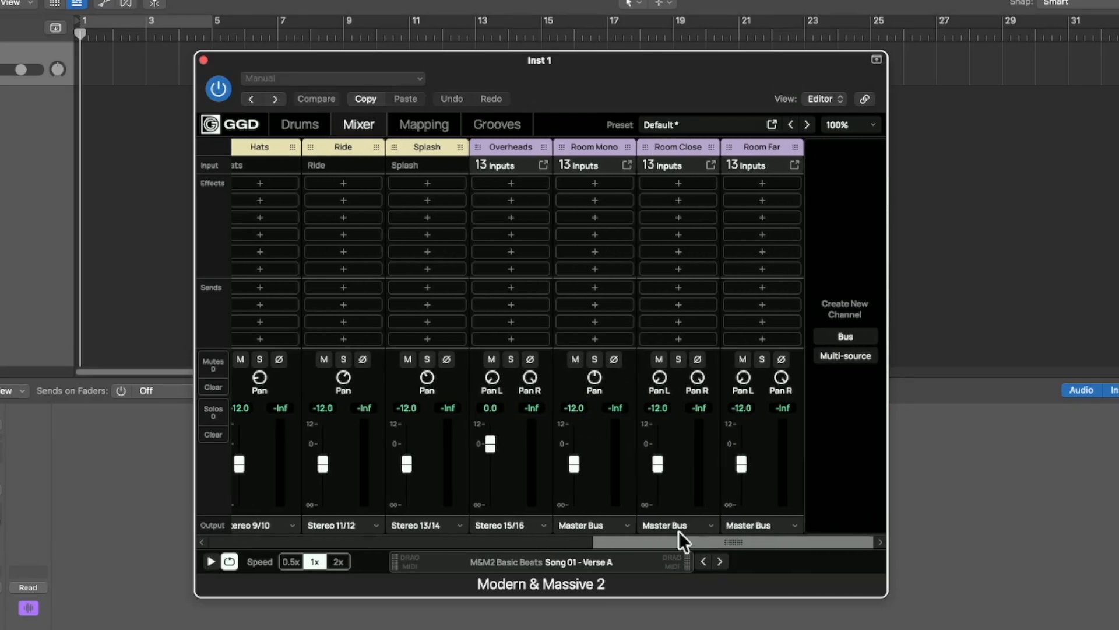
Route the Room Mono, Room Close and Room Far channels to external output Stereo 17/18
left_click(625, 520)
mouse_move(624, 509)
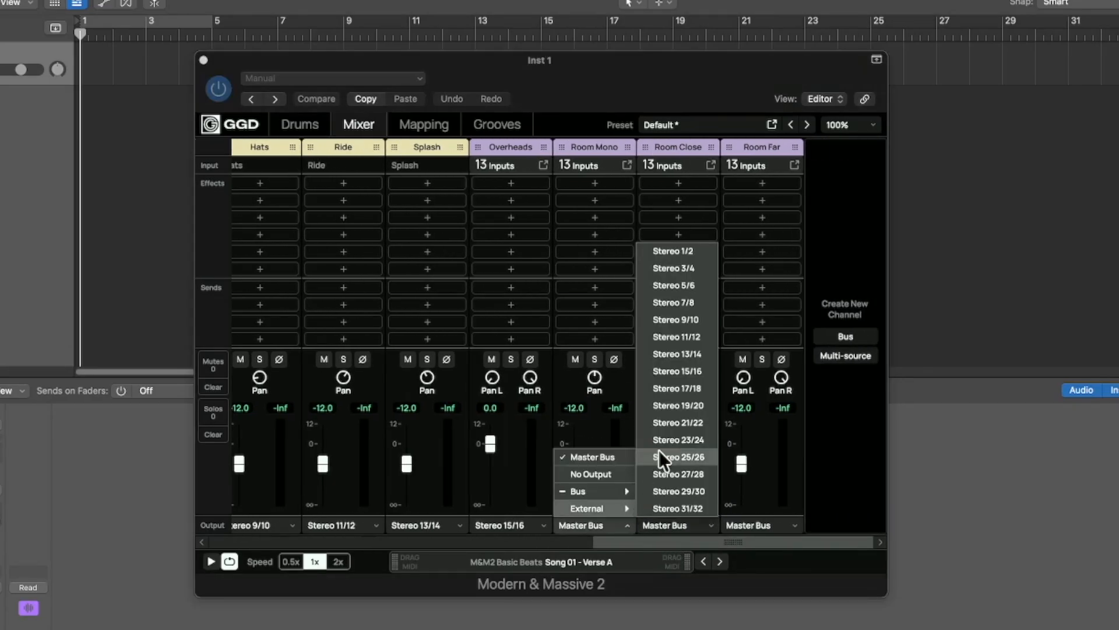
left_click(664, 390)
left_click(701, 518)
mouse_move(713, 502)
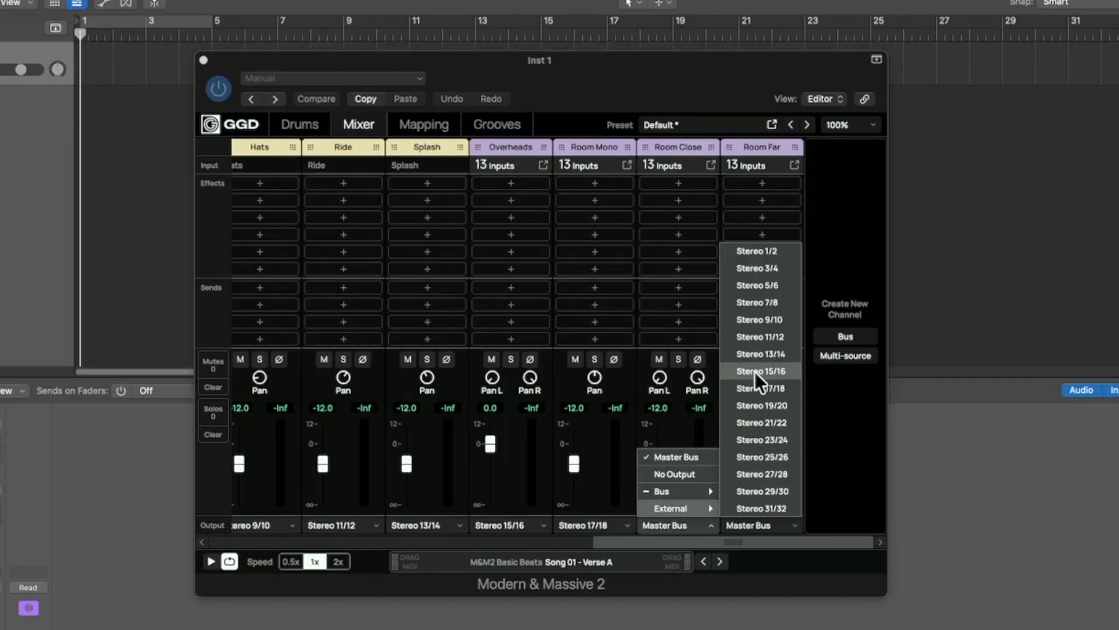
left_click(757, 387)
left_click(794, 524)
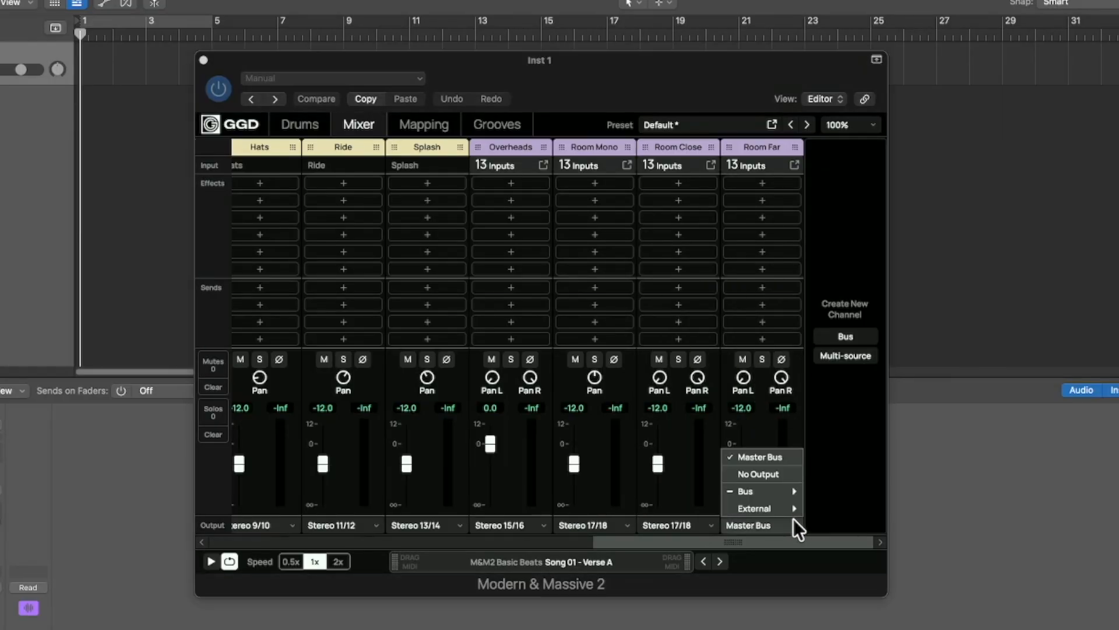
mouse_move(794, 508)
left_click(832, 389)
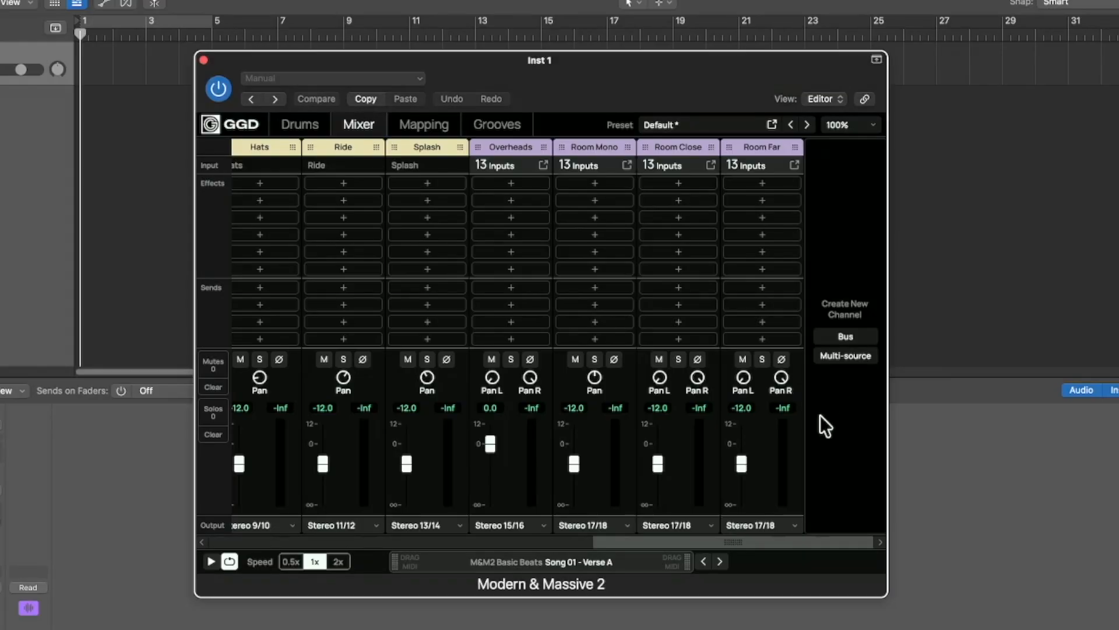
Look over the built-in effects available for the Kick In 2 channel without adding one
left_click_drag(789, 543, 403, 540)
left_click(431, 183)
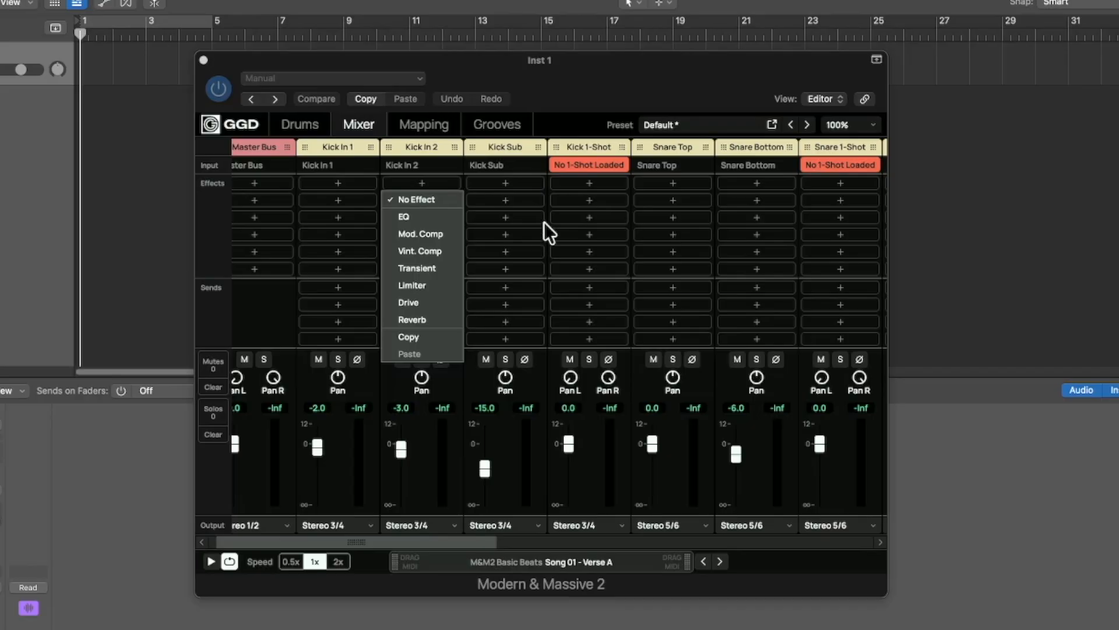
left_click(584, 87)
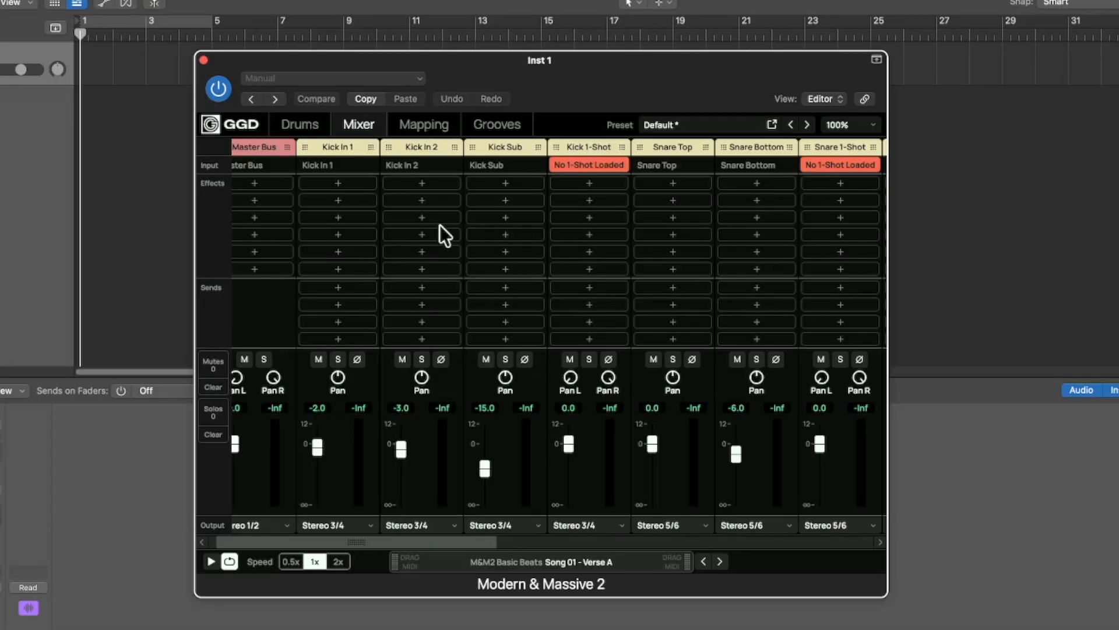
Mute the plugin's Master Bus channel and lower its fader all the way to -Inf
mouse_move(435, 540)
left_mouse_down()
mouse_move(497, 536)
mouse_move(415, 544)
left_mouse_up()
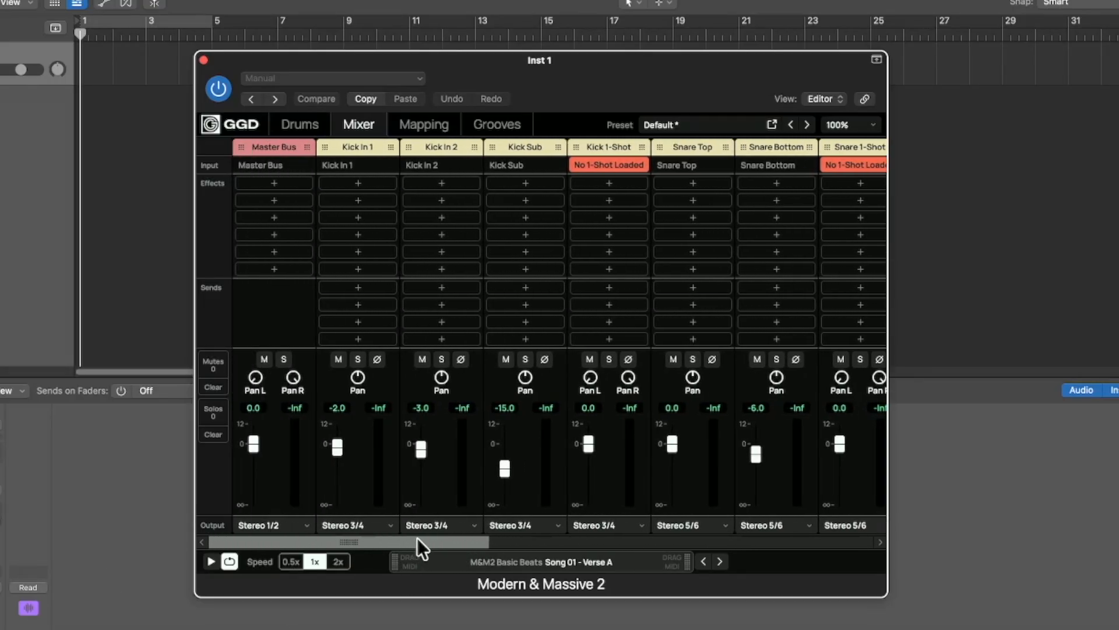
left_click_drag(420, 536, 383, 536)
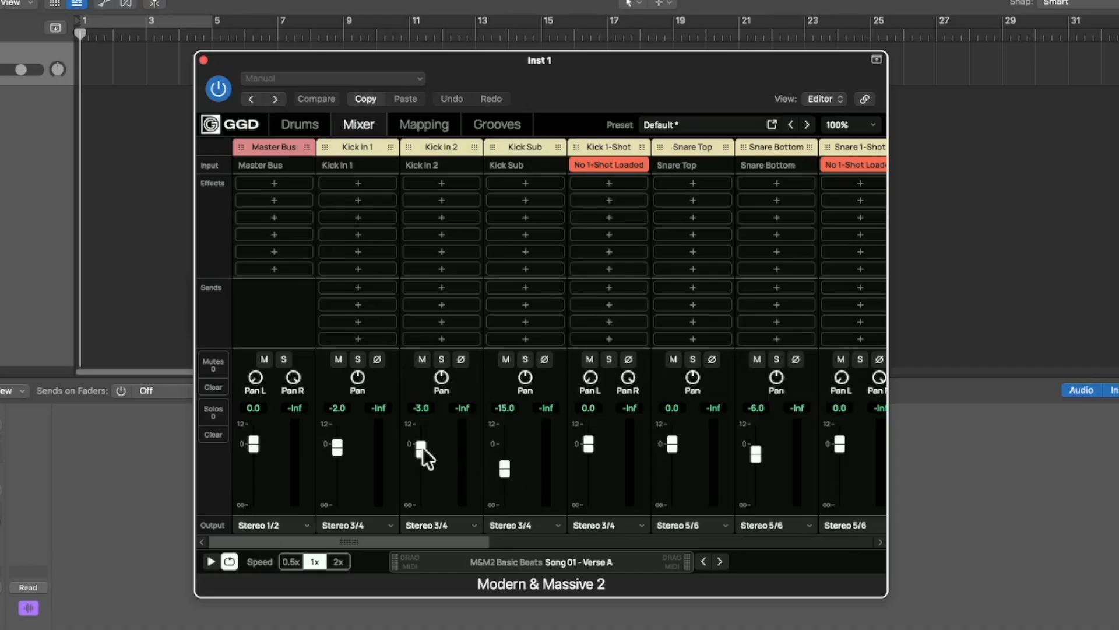
left_click(264, 360)
left_click_drag(252, 443, 250, 579)
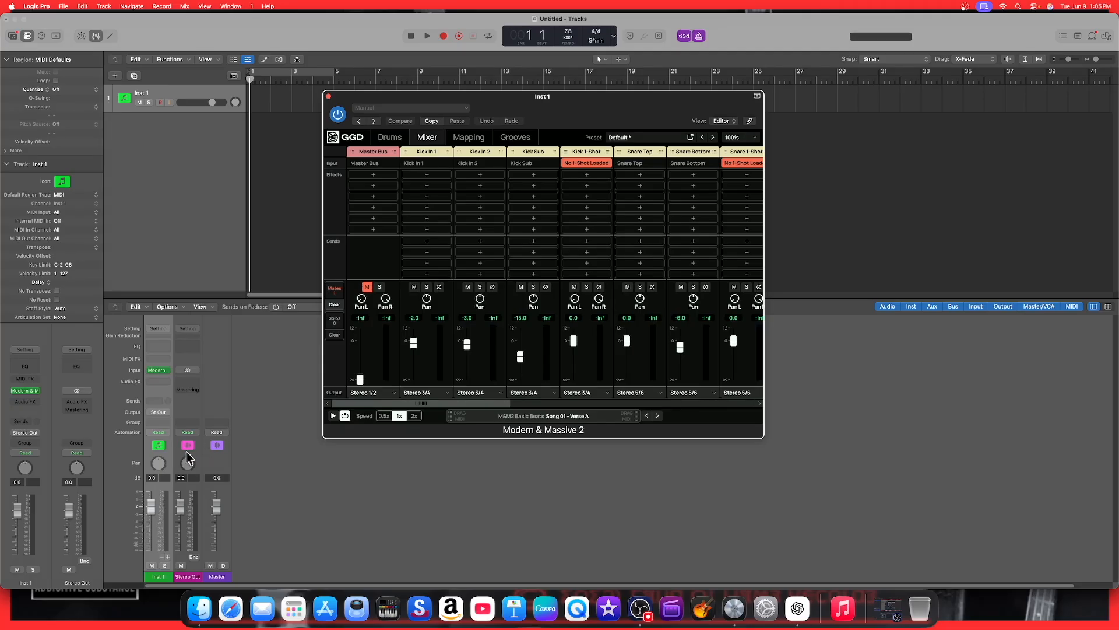
Move the plugin window clear of the channel strips and add aux channels to Inst 1 for plugin outputs 3-4, 5-6 and 7-8
left_click(189, 440)
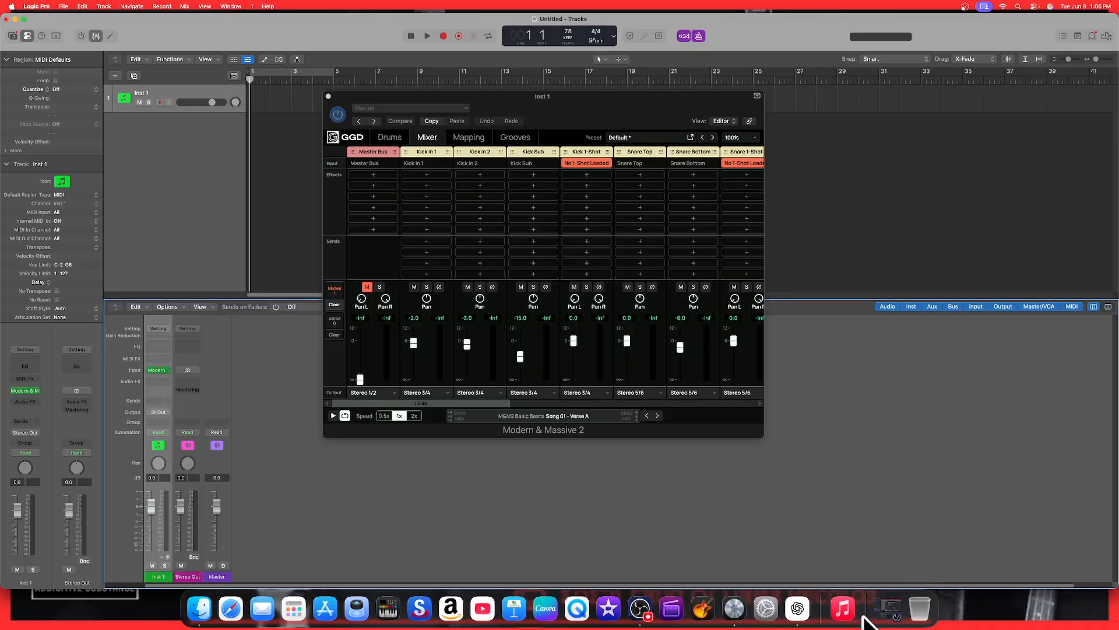
left_click_drag(536, 116, 585, 93)
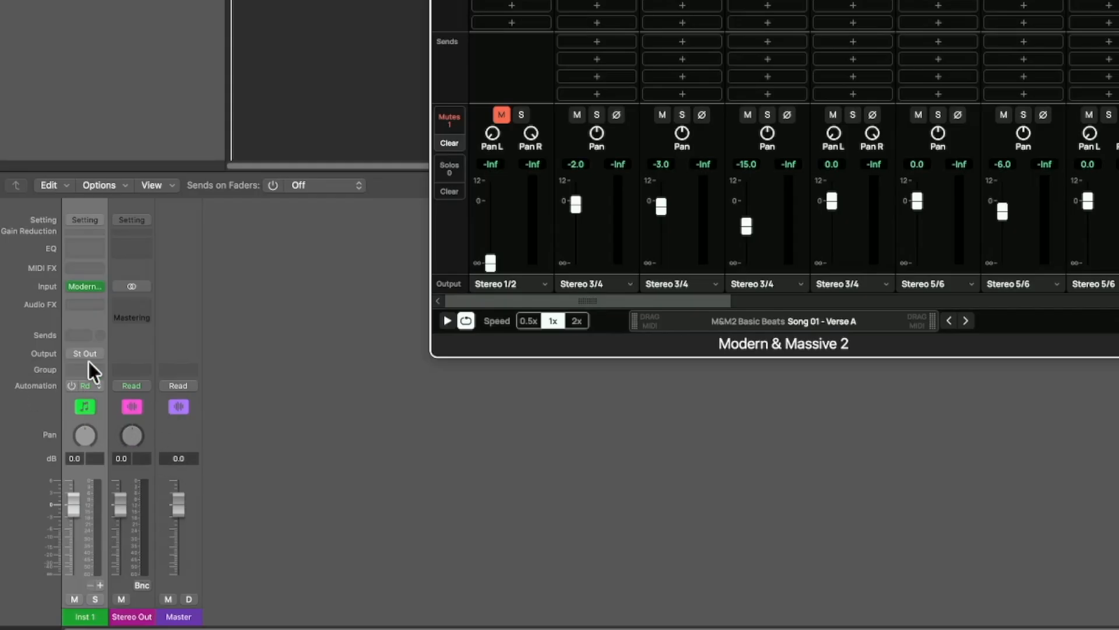
left_click(83, 286)
left_click(83, 285)
left_click(100, 585)
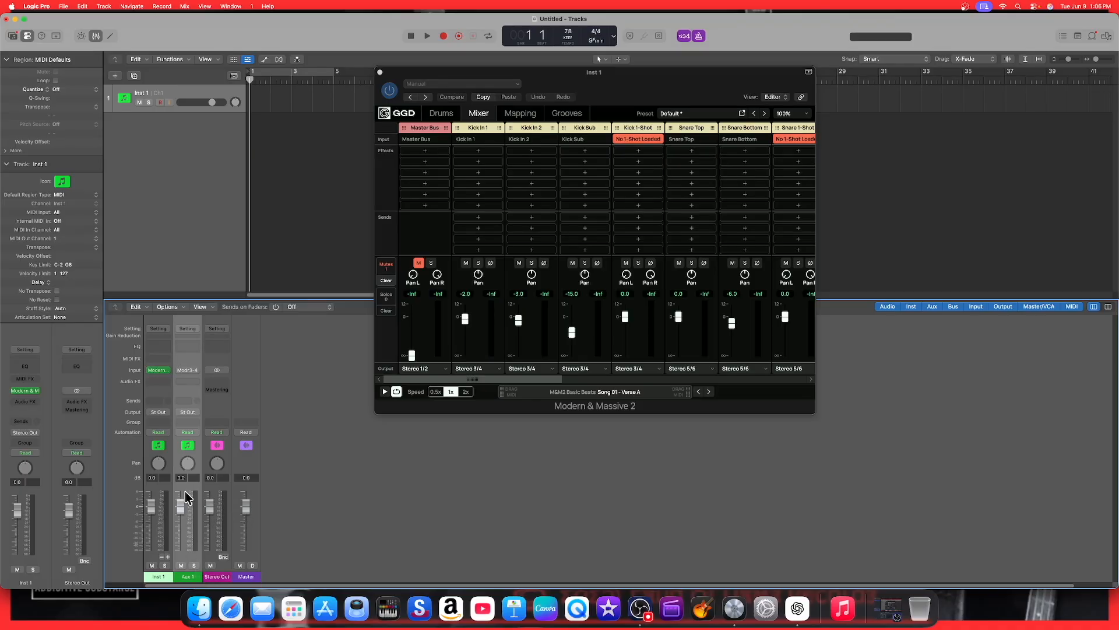
left_click(153, 584)
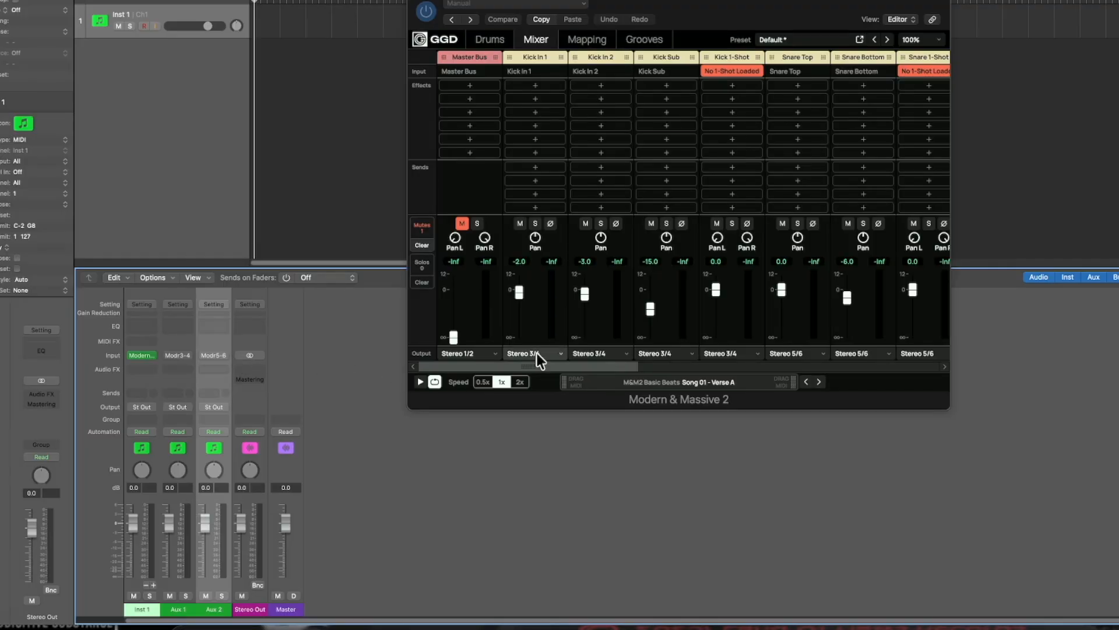
left_click_drag(534, 365, 636, 373)
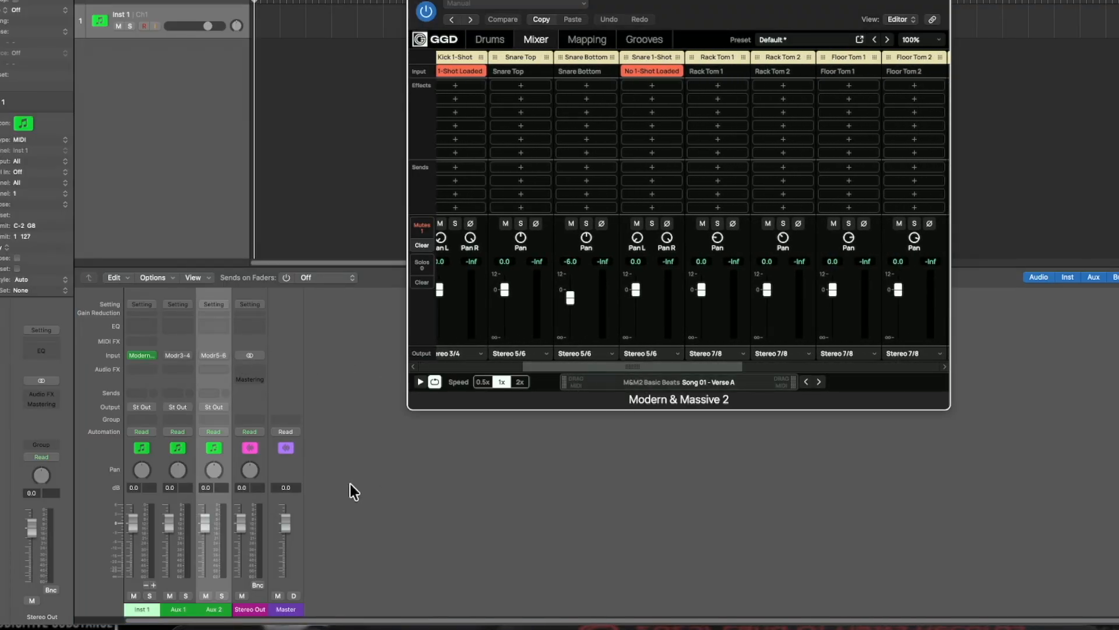
left_click(153, 584)
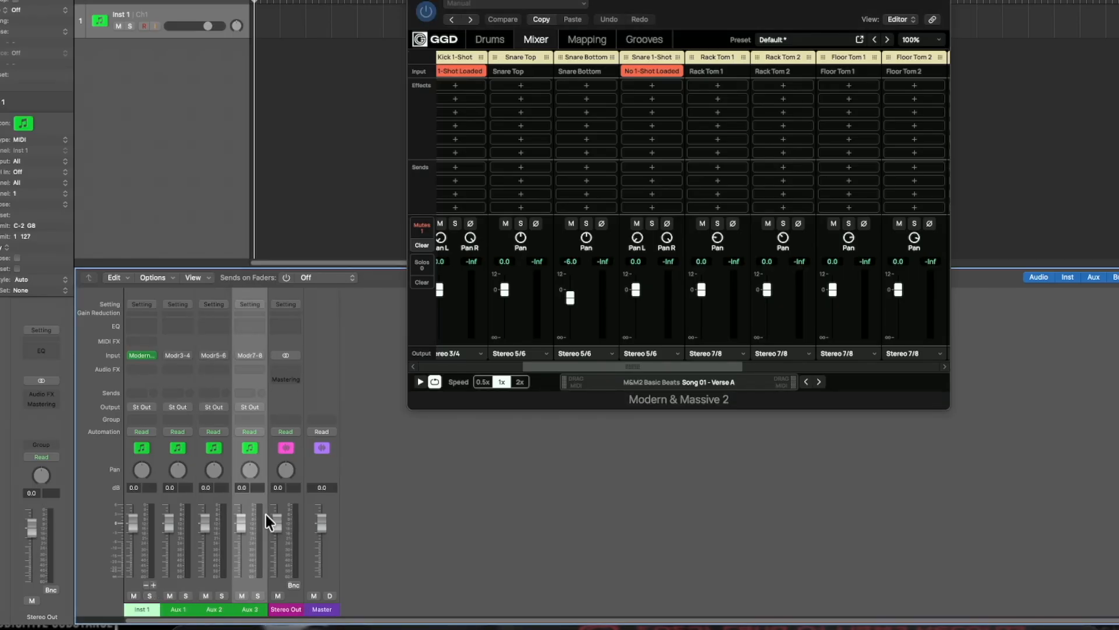
Add five more aux channels to Inst 1 for plugin outputs 9-10, 11-12, 13-14, 15-16 and 17-18
left_click_drag(562, 366, 676, 374)
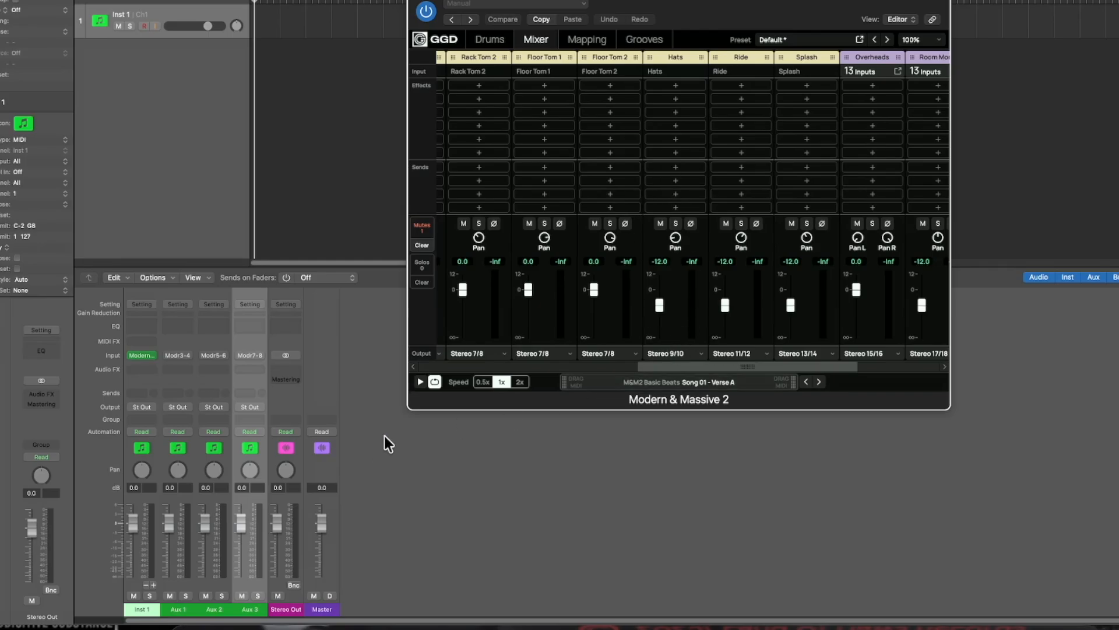
left_click(153, 584)
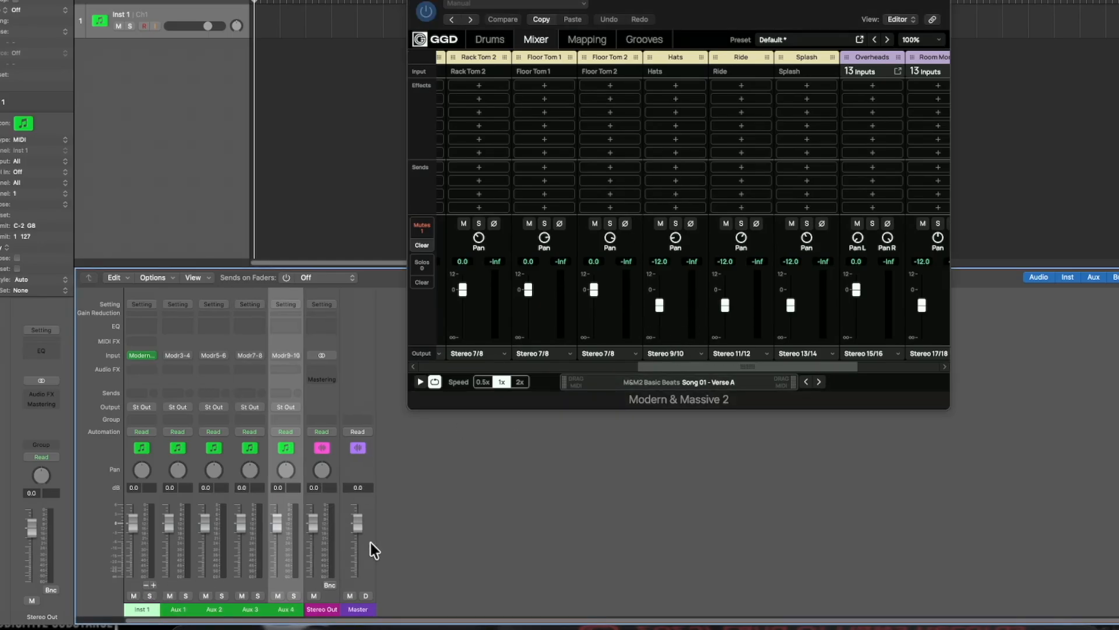
left_click(154, 585)
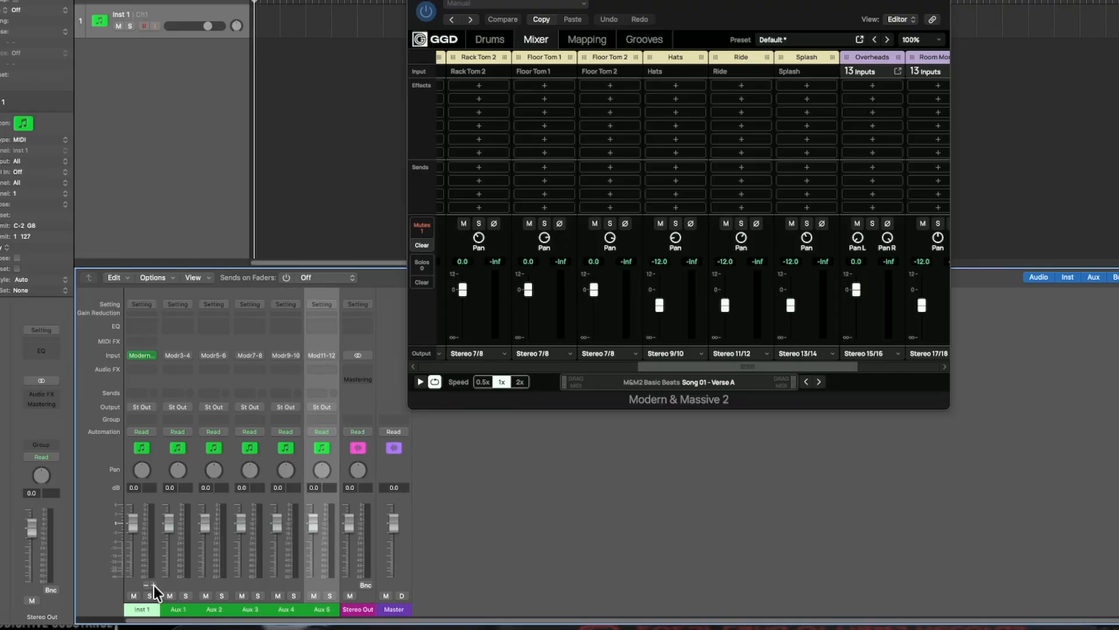
left_click(154, 585)
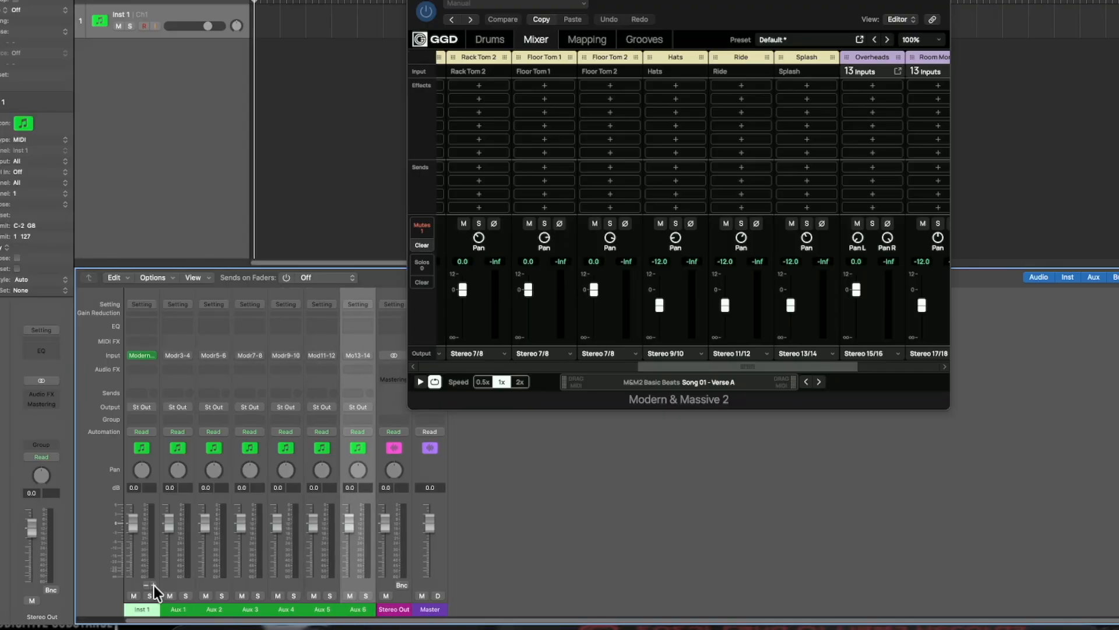
left_click(153, 585)
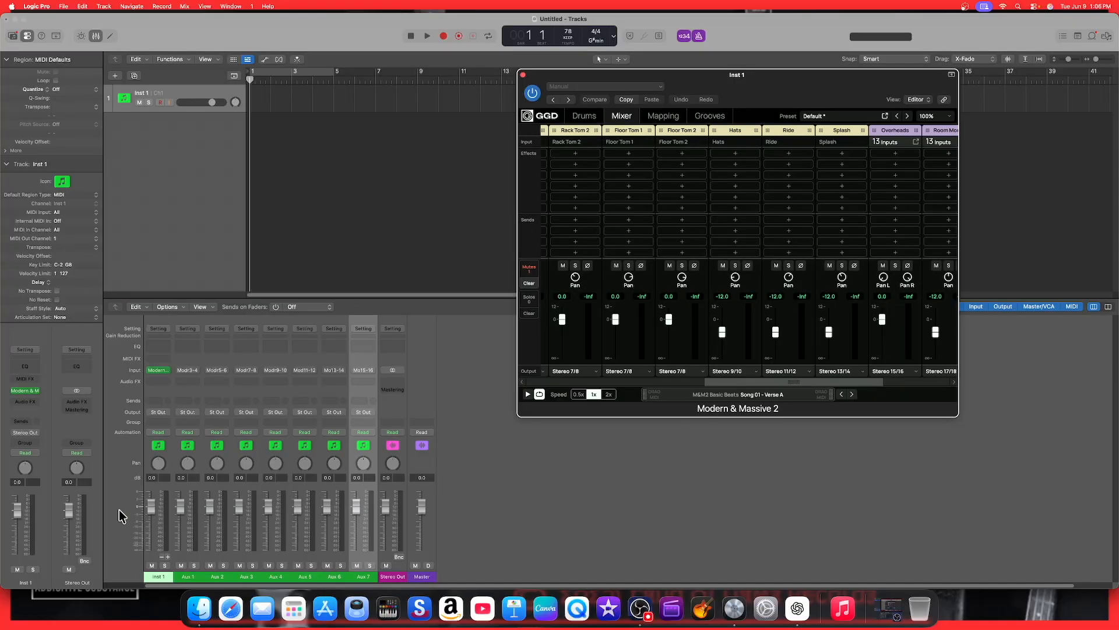
left_click(168, 557)
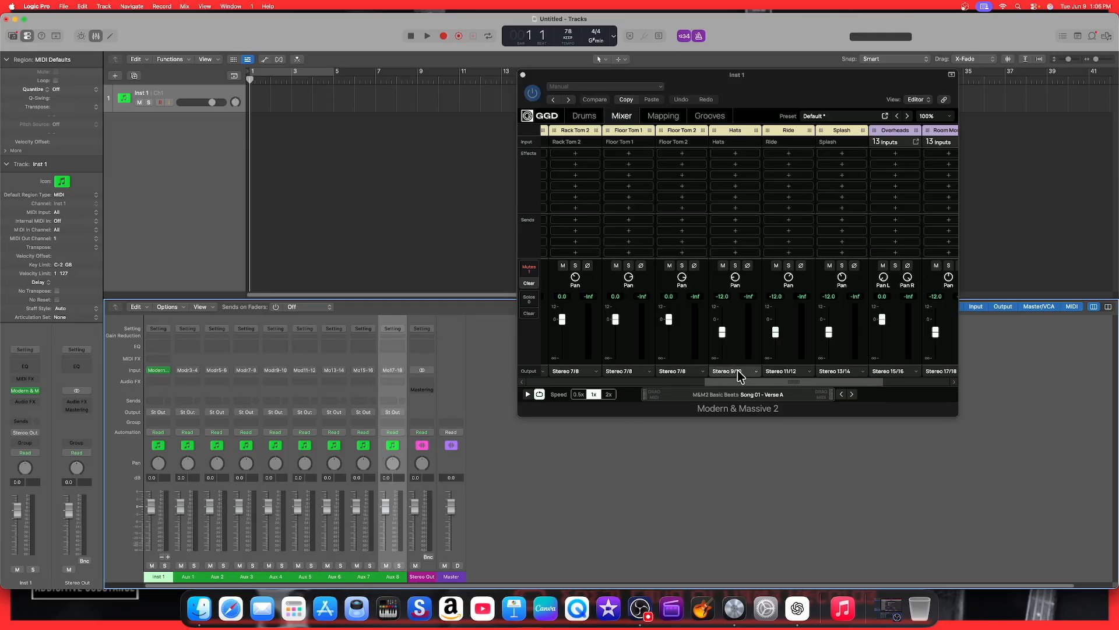
left_click_drag(708, 382, 806, 383)
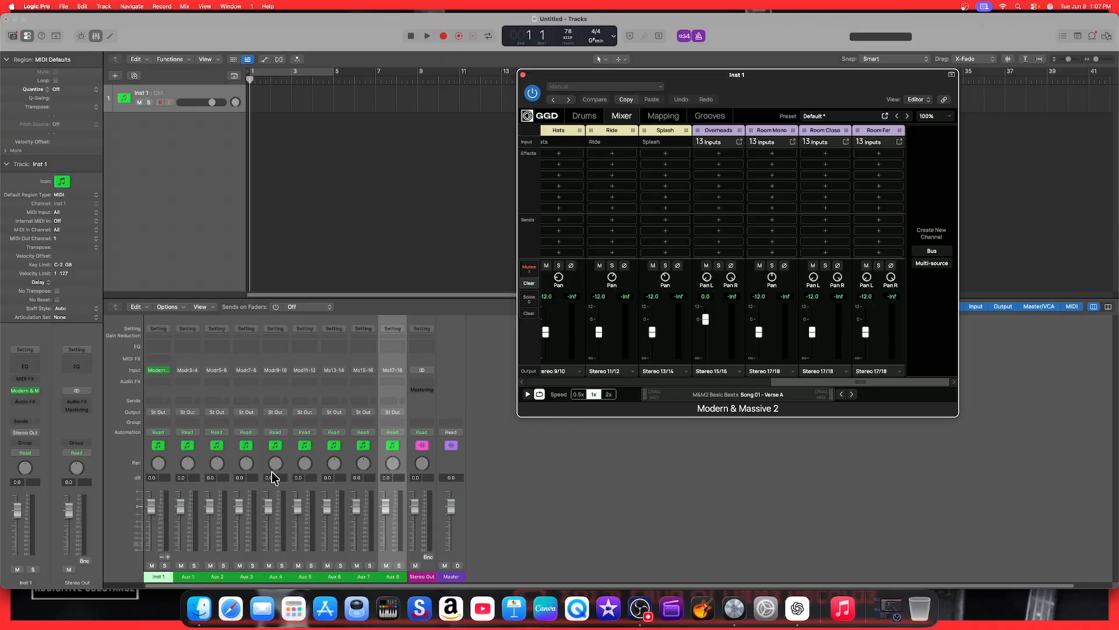
Create a summing track stack from the Inst 1 track
left_click(165, 573)
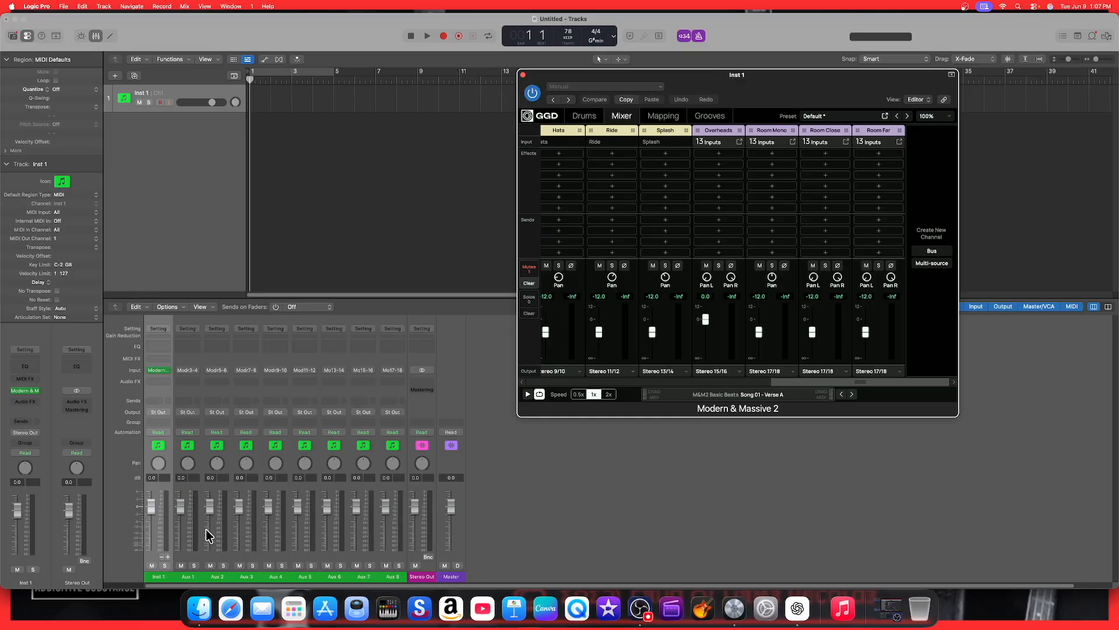
right_click(184, 97)
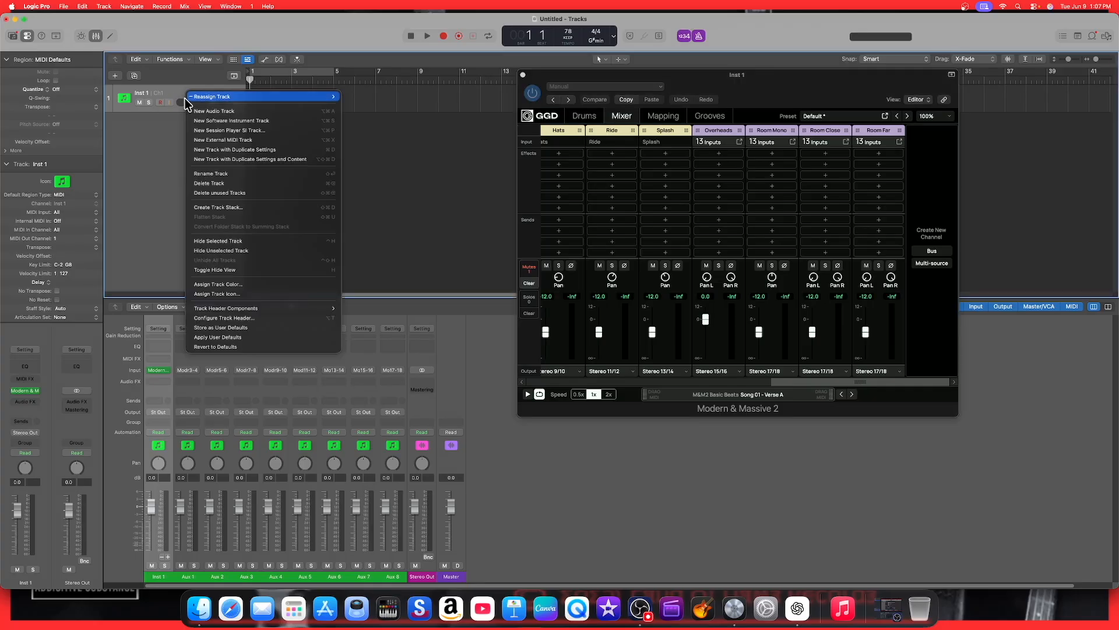
left_click(211, 209)
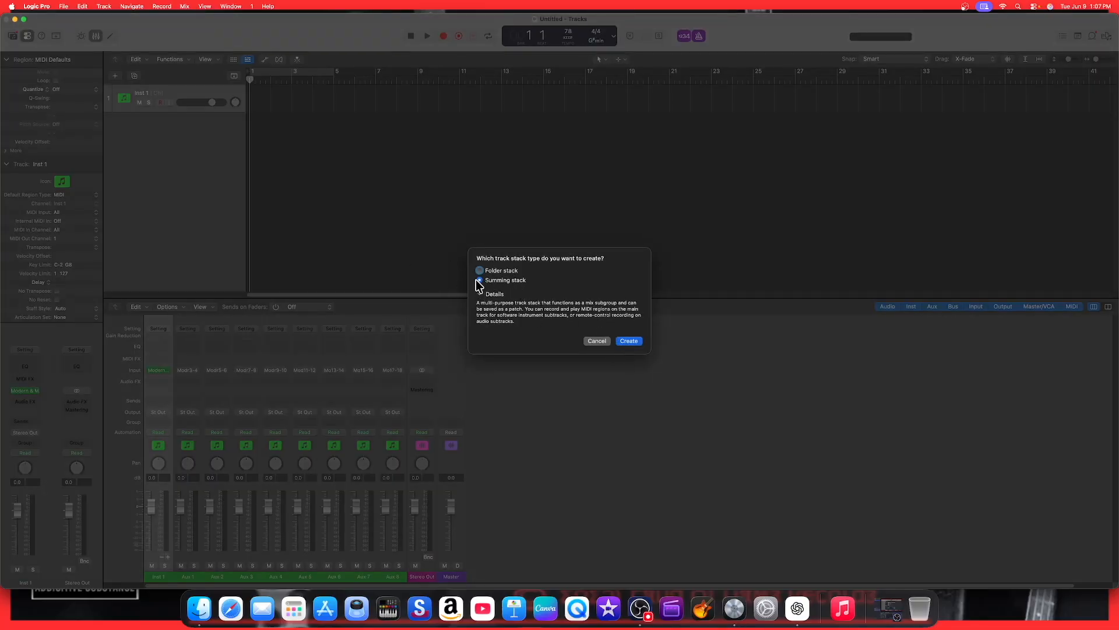
left_click(630, 342)
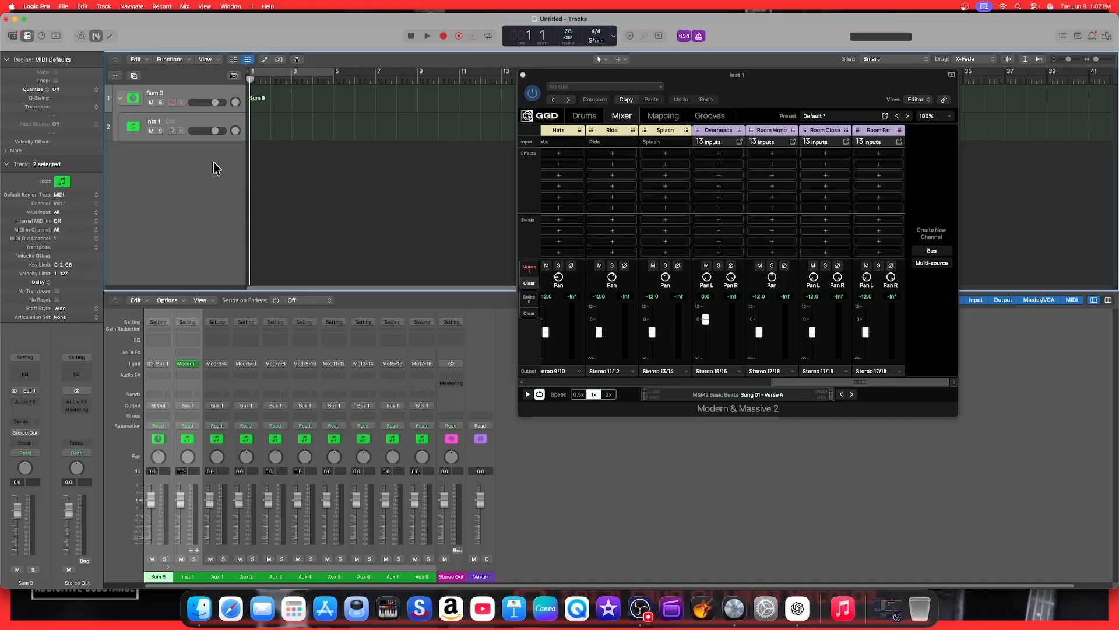
Select the summing stack track, collapse its channels in the mixer and expand them again
left_click(188, 102)
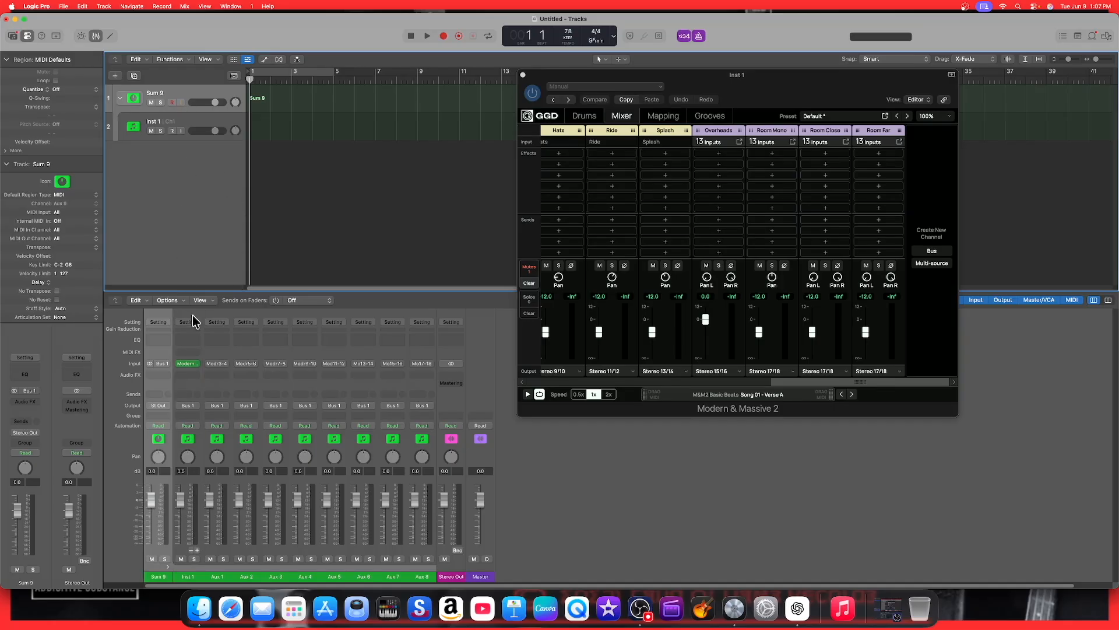
left_click(166, 566)
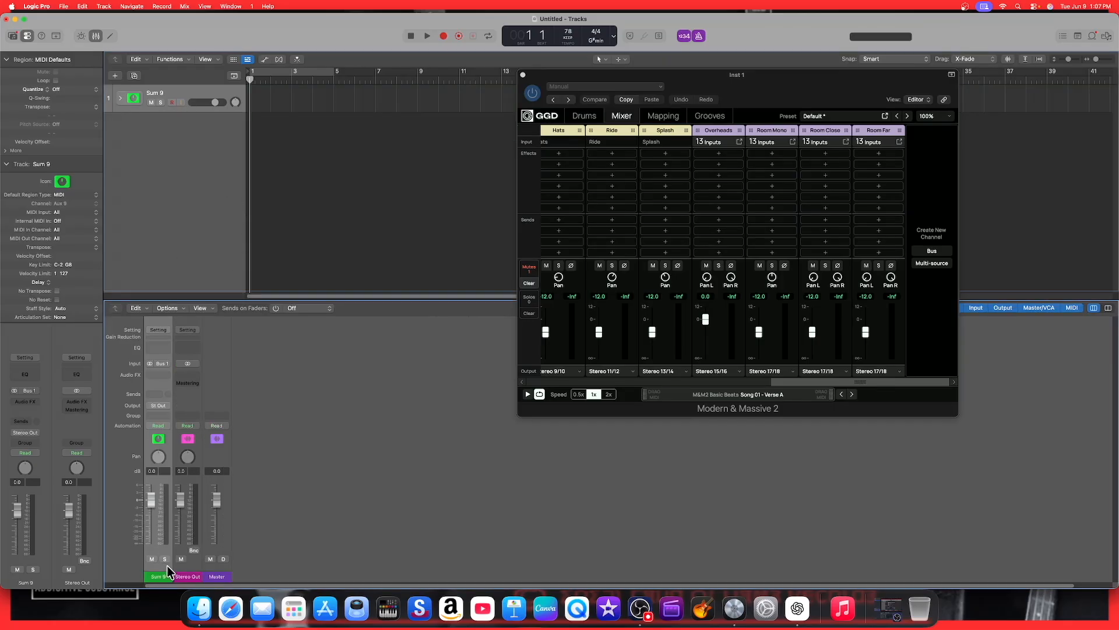
left_click(167, 566)
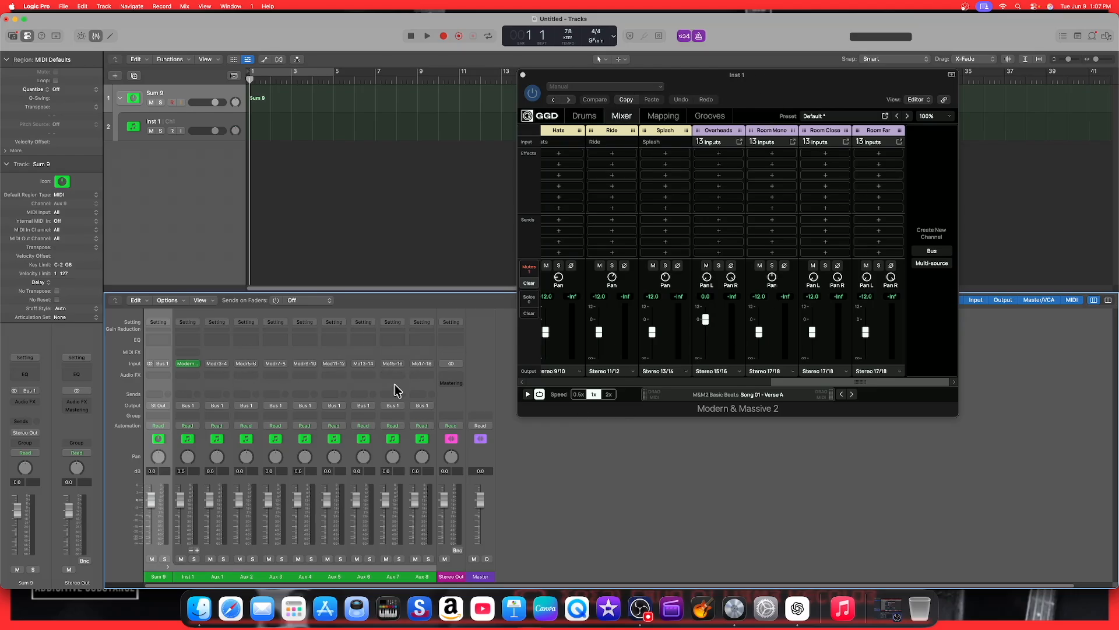
Check the audio effects slot on the aux channel fed by plugin outputs 7-8 without inserting an effect
left_click(287, 382)
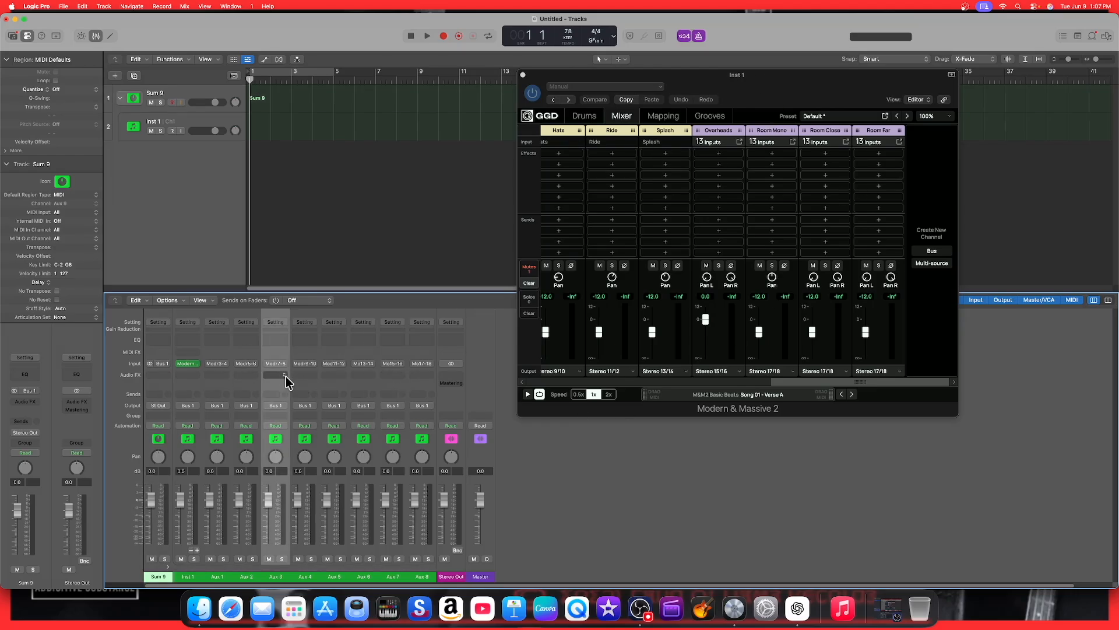
left_click(287, 379)
left_click(527, 465)
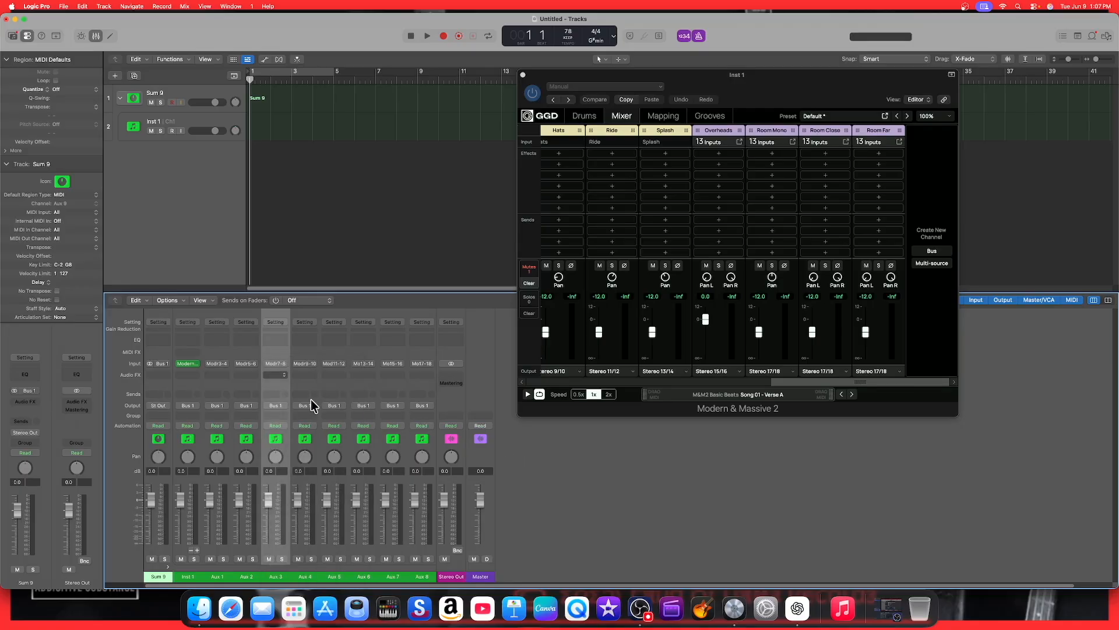